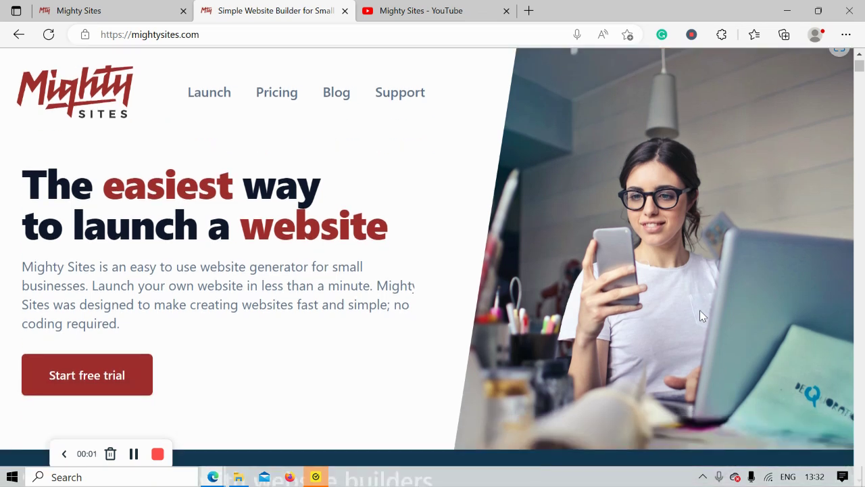
Step: Browse the mightysites.com homepage, then switch to the app.mightysites.com/site/create tab
{"action": "scroll", "coordinate": [700, 315], "scroll_direction": "down", "scroll_amount": 4}
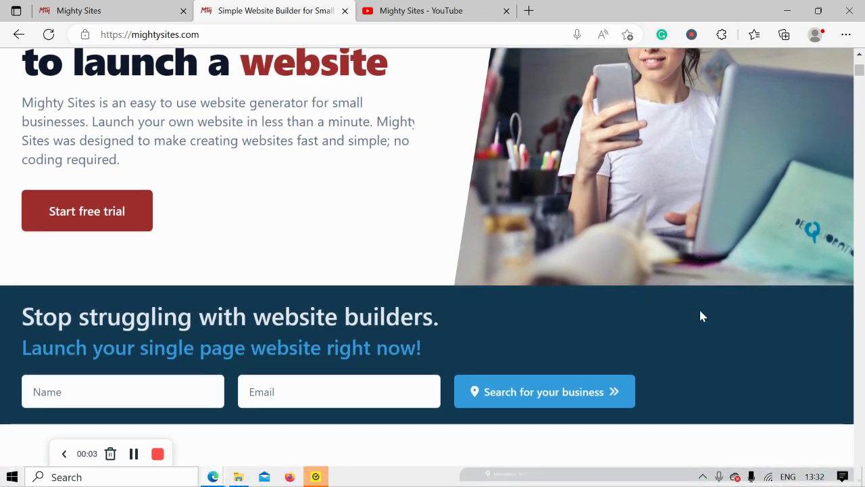
{"action": "scroll", "coordinate": [701, 316], "scroll_direction": "down", "scroll_amount": 4}
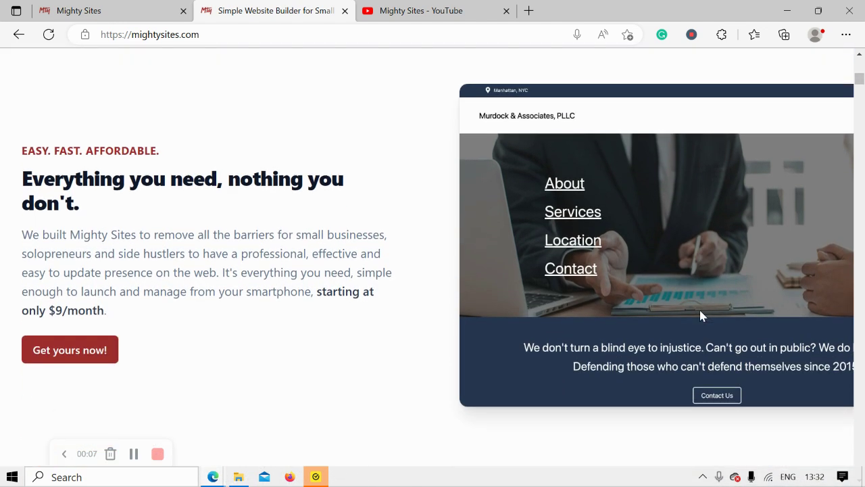
{"action": "scroll", "coordinate": [700, 315], "scroll_direction": "down", "scroll_amount": 3}
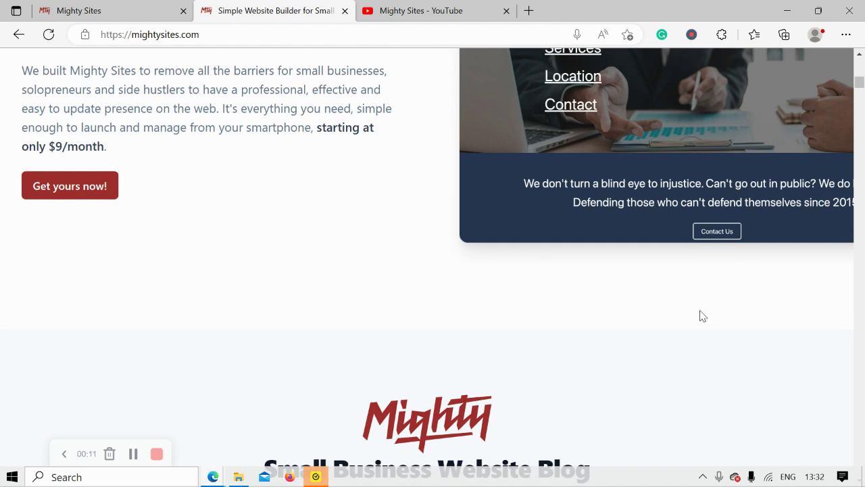
{"action": "scroll", "coordinate": [701, 316], "scroll_direction": "down", "scroll_amount": 1}
{"action": "scroll", "coordinate": [701, 316], "scroll_direction": "down", "scroll_amount": 2}
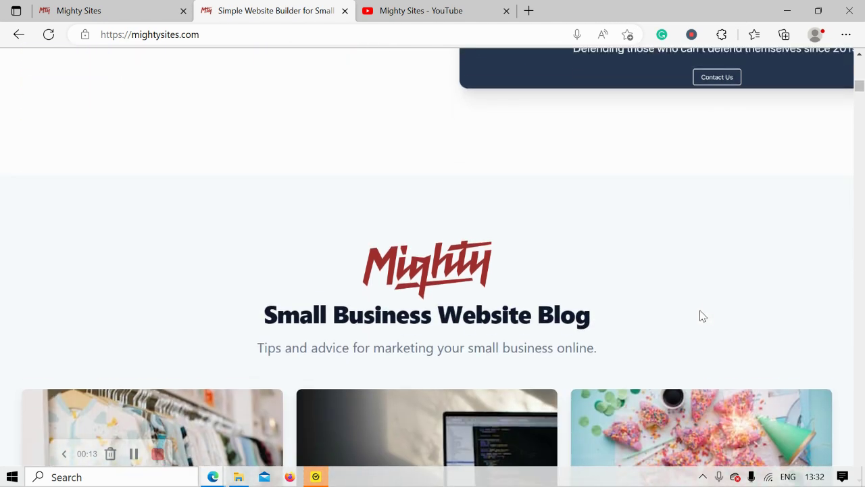
{"action": "scroll", "coordinate": [701, 316], "scroll_direction": "down", "scroll_amount": 3}
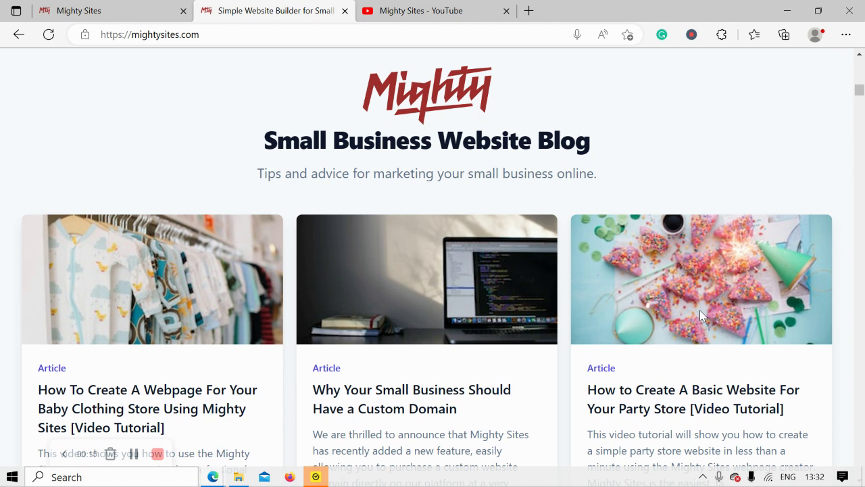
{"action": "scroll", "coordinate": [701, 315], "scroll_direction": "down", "scroll_amount": 2}
{"action": "scroll", "coordinate": [701, 316], "scroll_direction": "down", "scroll_amount": 3}
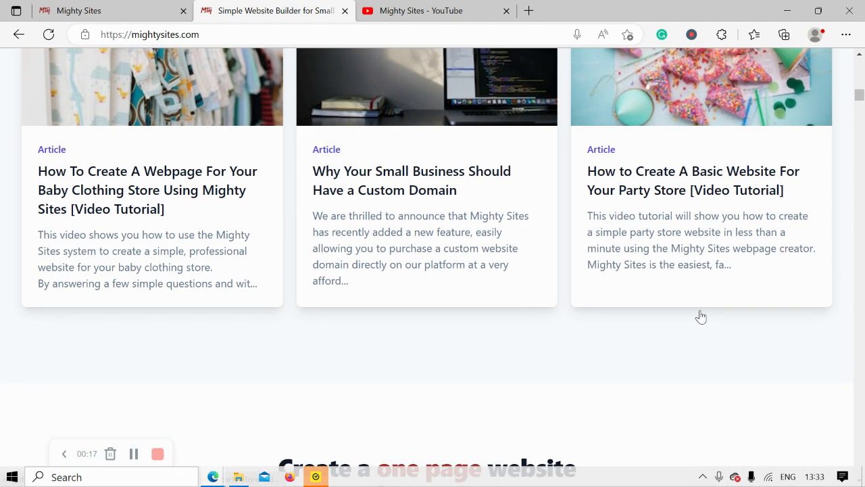
{"action": "scroll", "coordinate": [701, 317], "scroll_direction": "down", "scroll_amount": 1}
{"action": "scroll", "coordinate": [701, 317], "scroll_direction": "down", "scroll_amount": 1}
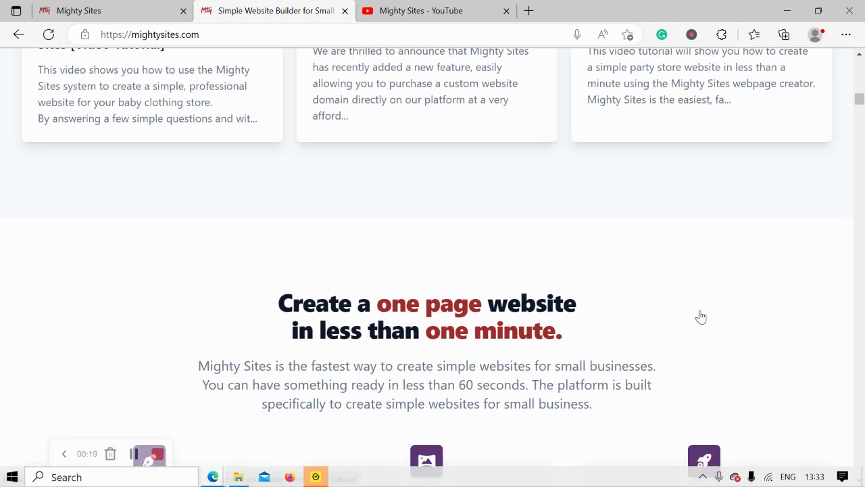
{"action": "scroll", "coordinate": [701, 317], "scroll_direction": "down", "scroll_amount": 1}
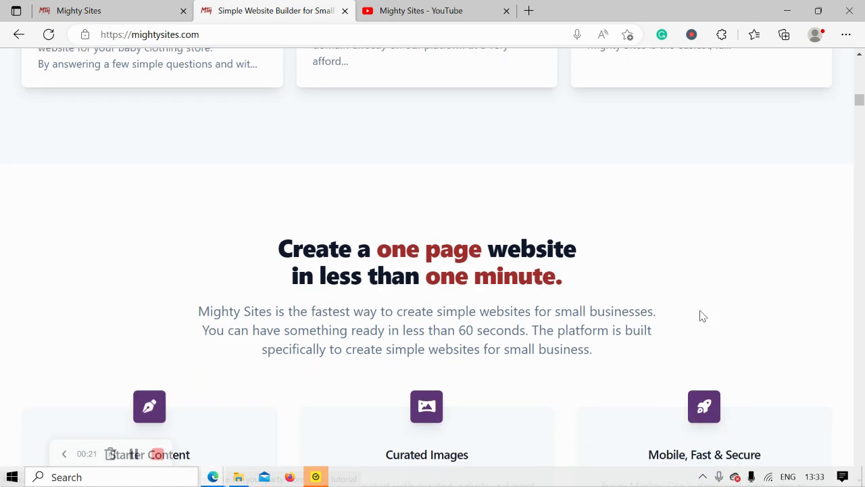
{"action": "scroll", "coordinate": [703, 316], "scroll_direction": "down", "scroll_amount": 1}
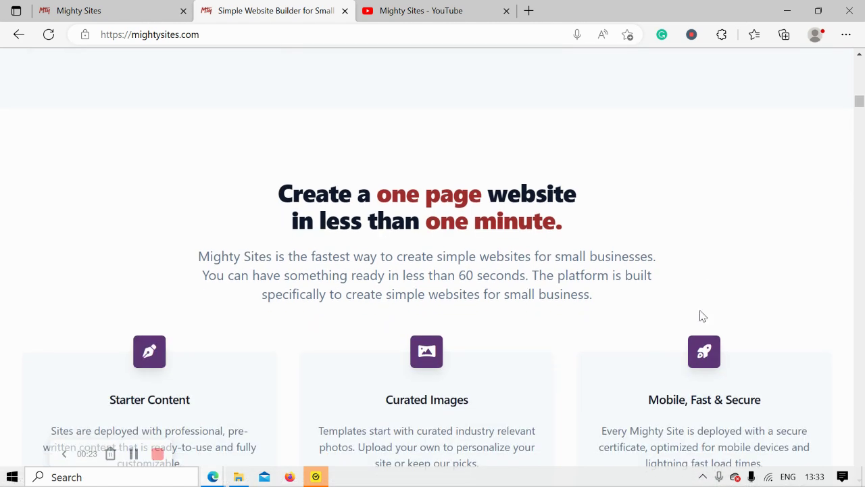
{"action": "scroll", "coordinate": [701, 315], "scroll_direction": "down", "scroll_amount": 1}
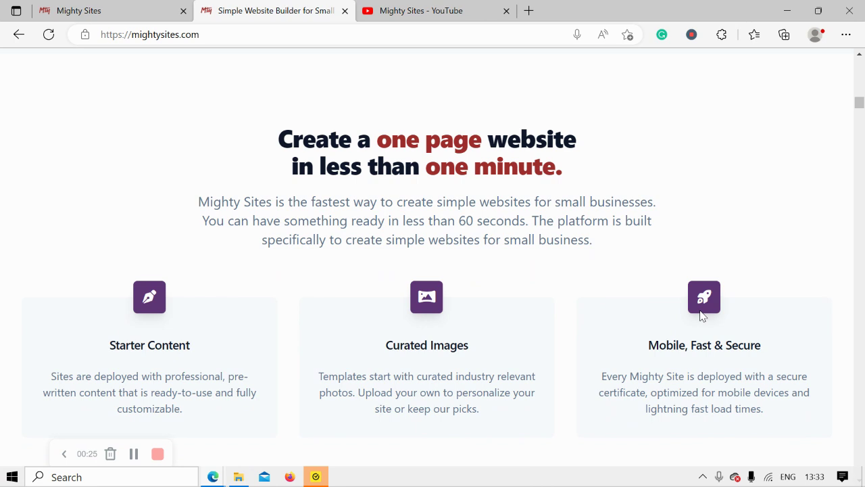
{"action": "scroll", "coordinate": [701, 317], "scroll_direction": "down", "scroll_amount": 1}
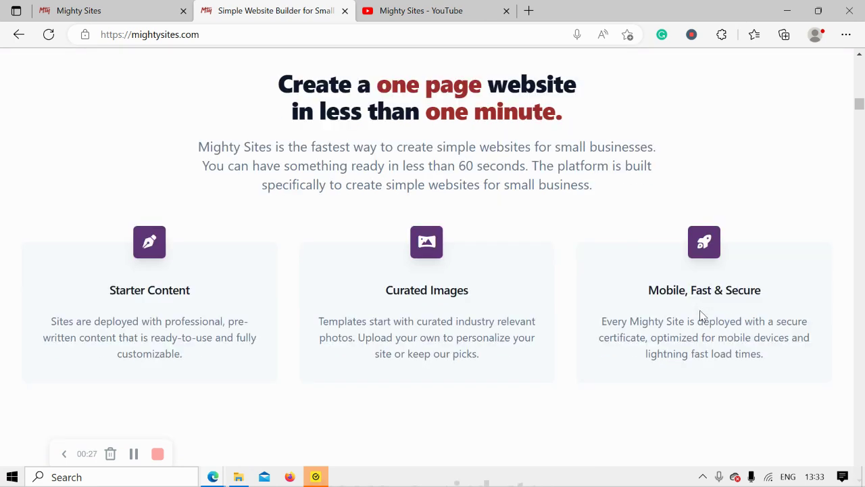
{"action": "scroll", "coordinate": [701, 316], "scroll_direction": "down", "scroll_amount": 1}
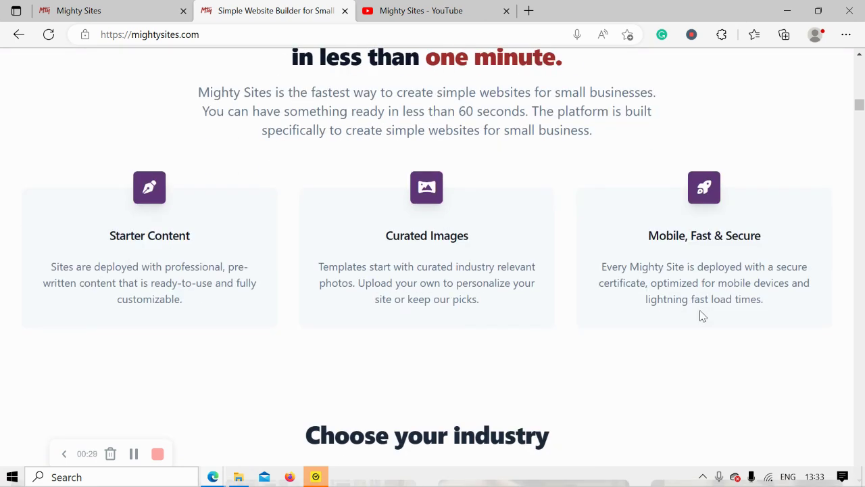
{"action": "left_click", "coordinate": [139, 5]}
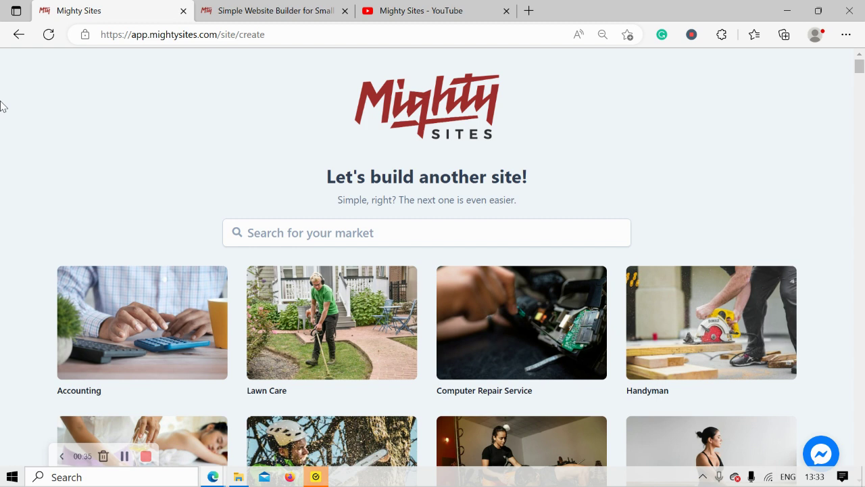
Step: Search markets for 'scaf' and pick the Scaffolding Rental Service card
{"action": "scroll", "coordinate": [1, 106], "scroll_direction": "down", "scroll_amount": 1}
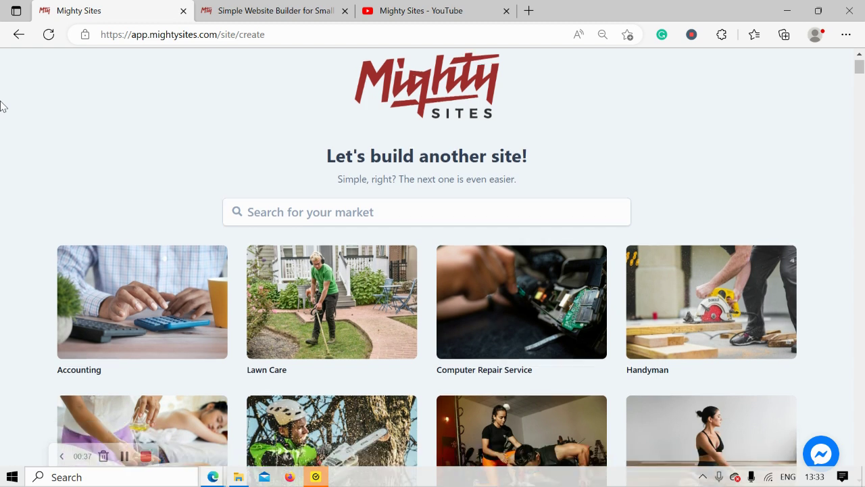
{"action": "scroll", "coordinate": [0, 106], "scroll_direction": "up", "scroll_amount": 1}
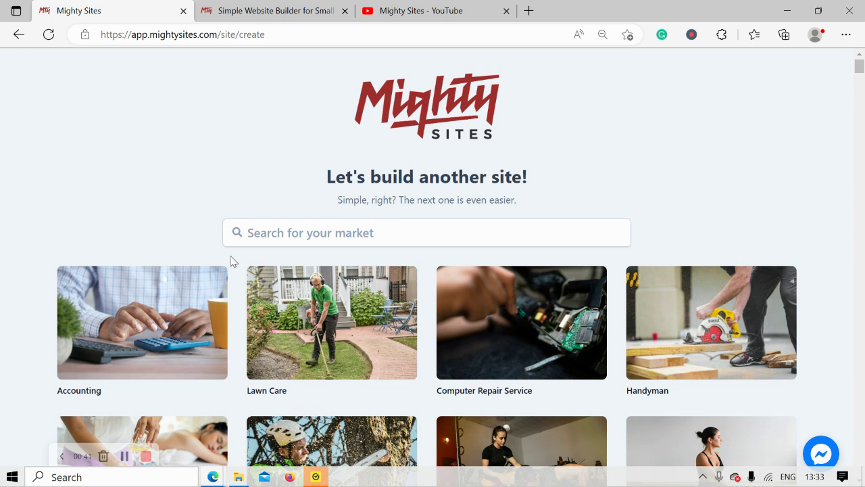
{"action": "scroll", "coordinate": [138, 149], "scroll_direction": "down", "scroll_amount": 3}
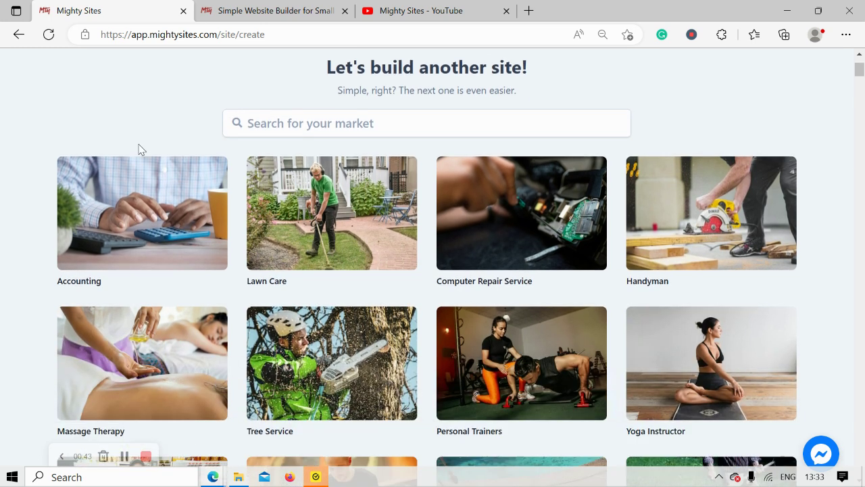
{"action": "scroll", "coordinate": [139, 149], "scroll_direction": "down", "scroll_amount": 1}
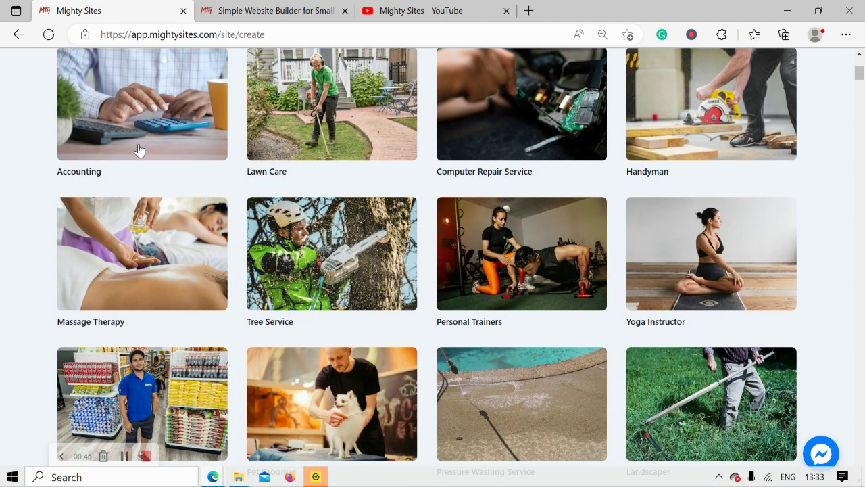
{"action": "scroll", "coordinate": [139, 150], "scroll_direction": "down", "scroll_amount": 1}
{"action": "scroll", "coordinate": [139, 150], "scroll_direction": "down", "scroll_amount": 3}
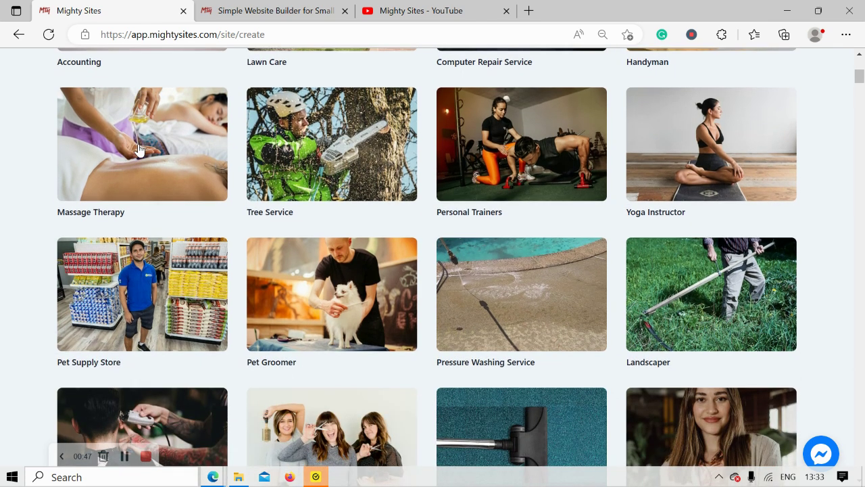
{"action": "scroll", "coordinate": [138, 149], "scroll_direction": "down", "scroll_amount": 4}
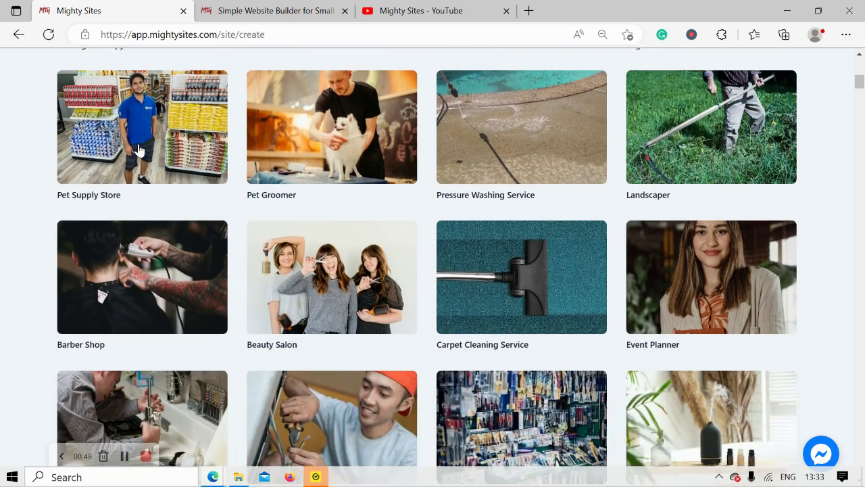
{"action": "scroll", "coordinate": [138, 149], "scroll_direction": "up", "scroll_amount": 4}
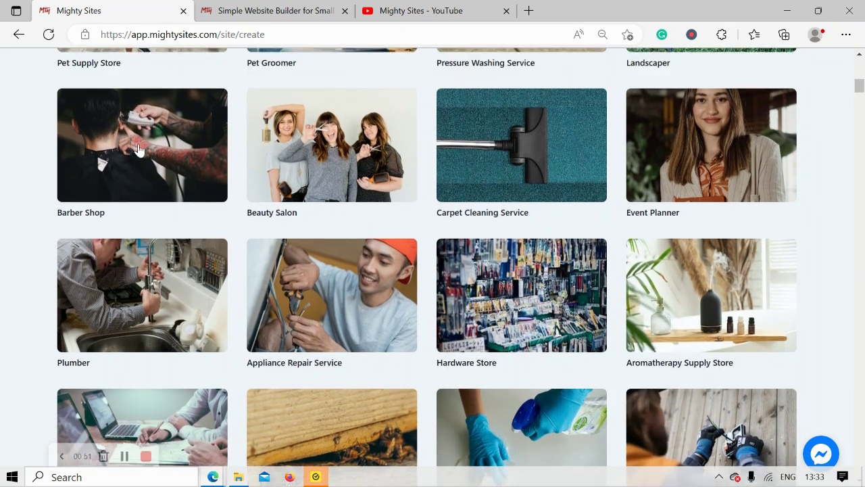
{"action": "scroll", "coordinate": [139, 149], "scroll_direction": "up", "scroll_amount": 6}
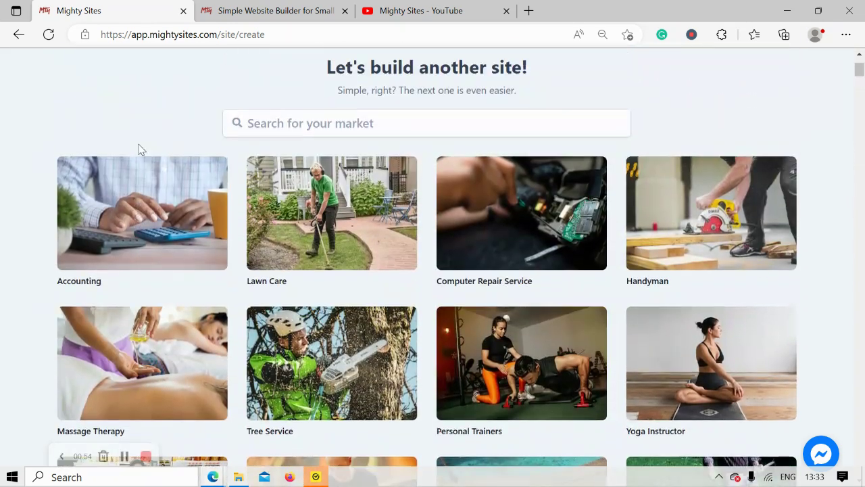
{"action": "left_click", "coordinate": [308, 122]}
{"action": "type", "text": "scaf"}
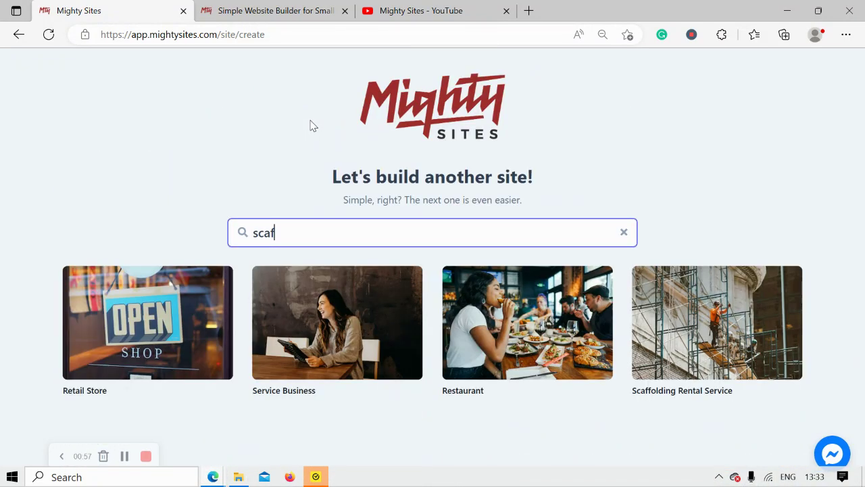
{"action": "left_click", "coordinate": [734, 357]}
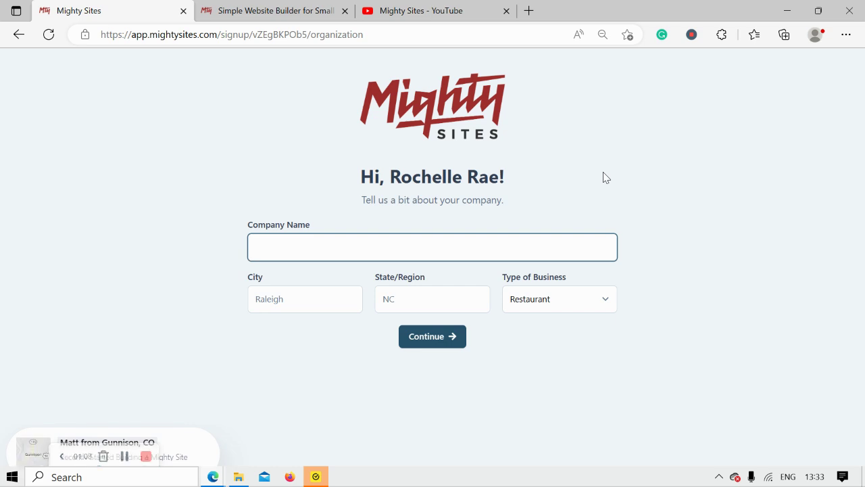
Step: Enter the scaffolding rental company's name in the Company Name field
{"action": "type", "text": "Rochelle's "}
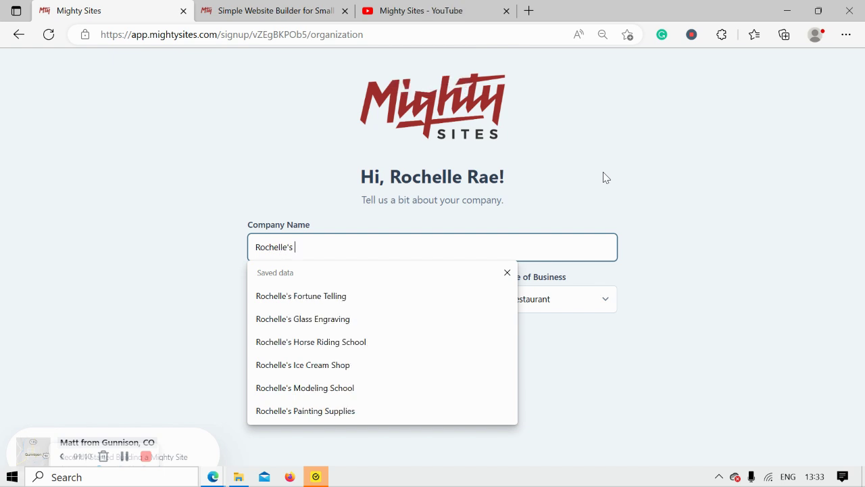
{"action": "type", "text": "Scag"}
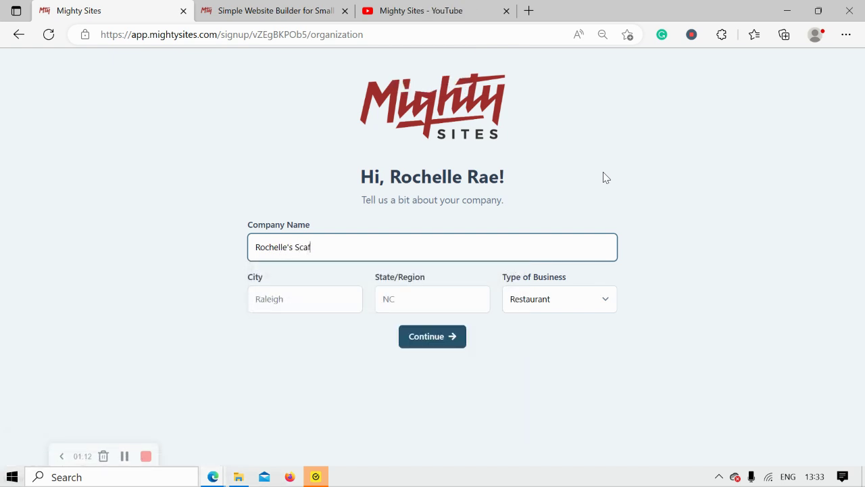
{"action": "type", "text": "folding"}
{"action": "key", "text": "Caps_Lock"}
{"action": "type", "text": "R"}
{"action": "key", "text": "Caps_Lock"}
{"action": "type", "text": "ent"}
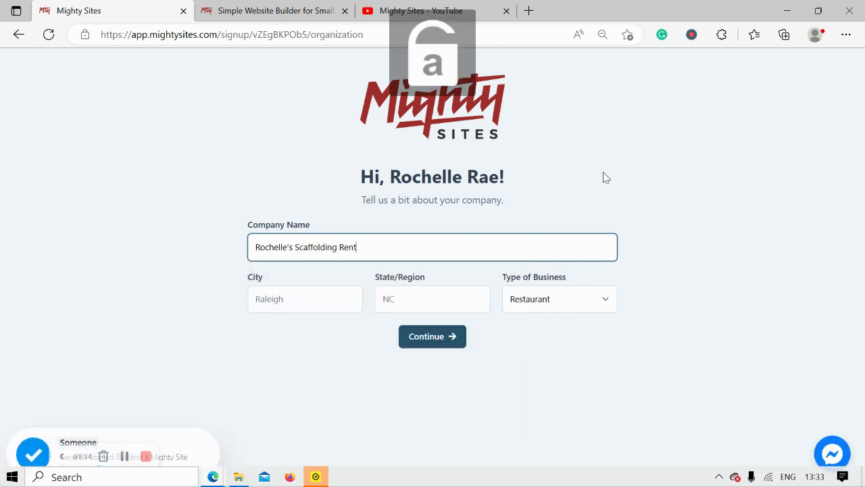
Step: Fill in the city as Denver and the state as Colorado
{"action": "left_click", "coordinate": [314, 295]}
{"action": "key", "text": "Caps_Lock"}
{"action": "type", "text": "D"}
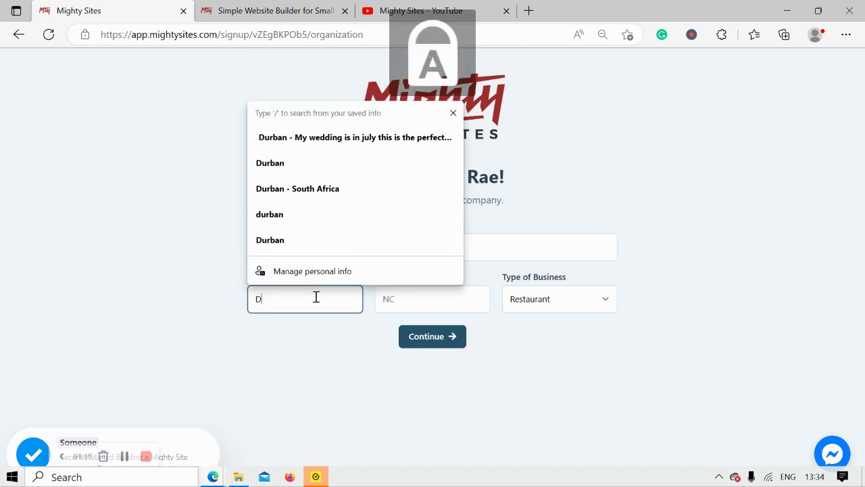
{"action": "key", "text": "Caps_Lock"}
{"action": "type", "text": "enver"}
{"action": "left_click", "coordinate": [380, 301]}
{"action": "key", "text": "Caps_Lock"}
{"action": "type", "text": "C"}
{"action": "key", "text": "Caps_Lock"}
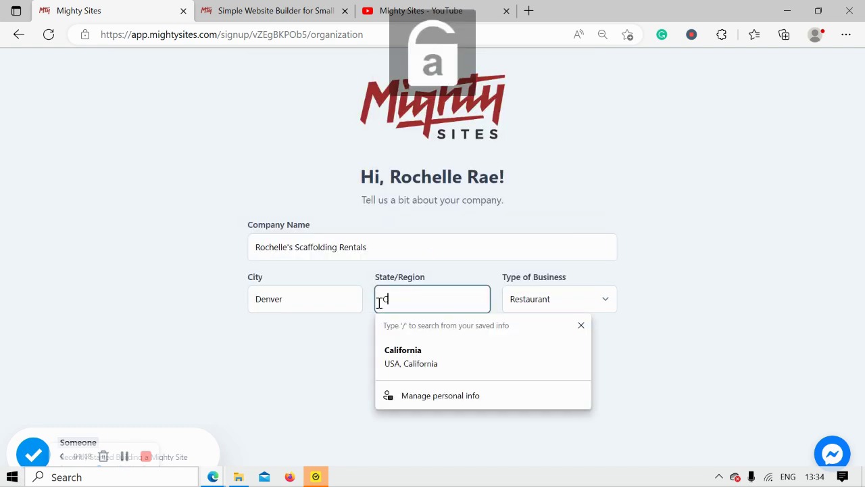
{"action": "type", "text": "olorado"}
{"action": "left_click", "coordinate": [652, 298]}
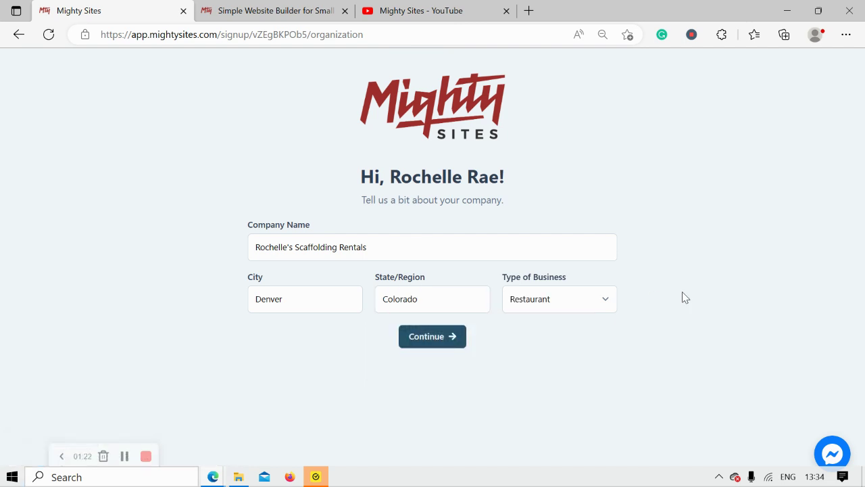
Step: Set the business type to Service and submit the company details
{"action": "left_click", "coordinate": [574, 308]}
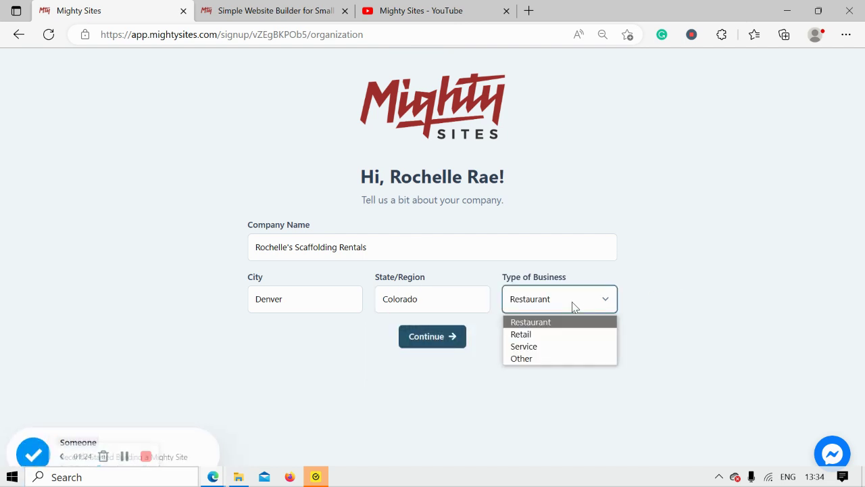
{"action": "left_click", "coordinate": [538, 346]}
{"action": "left_click", "coordinate": [459, 345]}
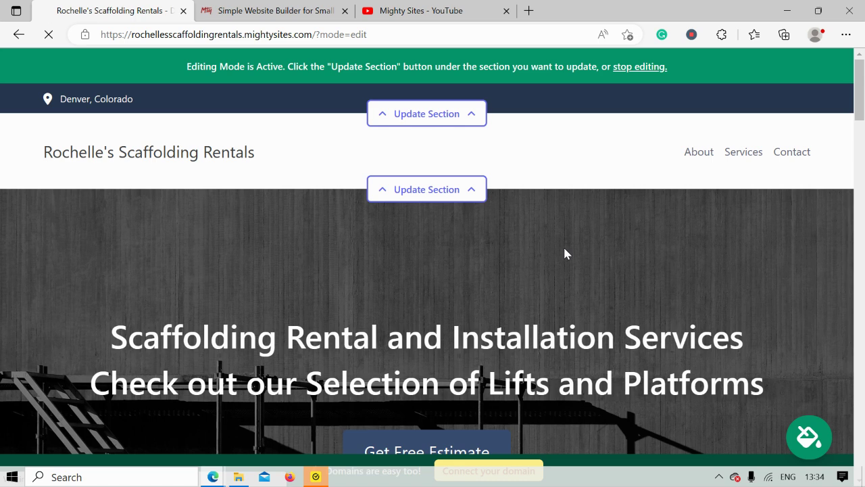
{"action": "scroll", "coordinate": [566, 253], "scroll_direction": "down", "scroll_amount": 3}
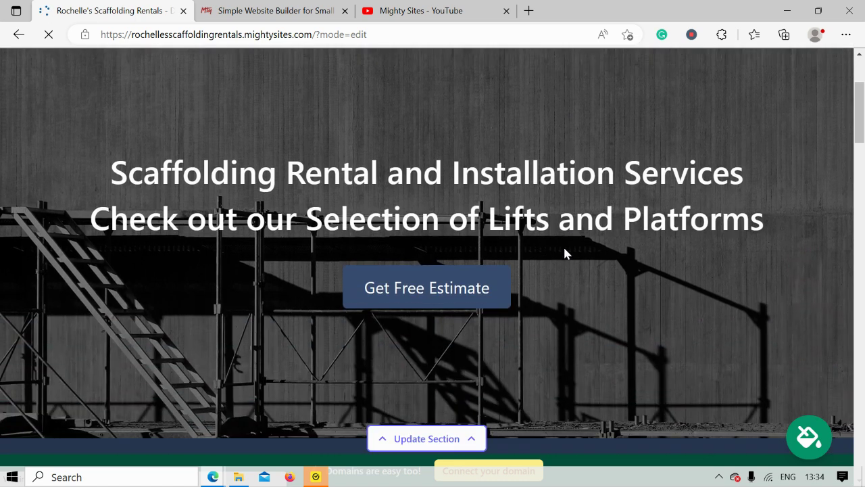
{"action": "scroll", "coordinate": [566, 254], "scroll_direction": "down", "scroll_amount": 4}
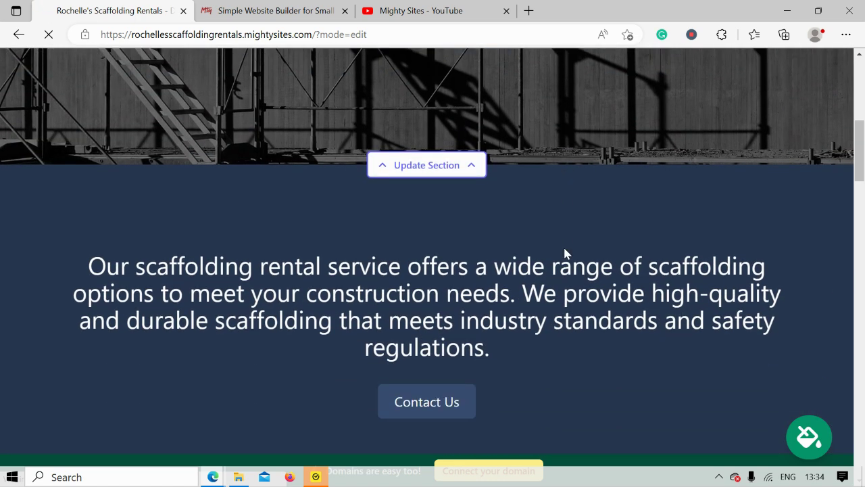
{"action": "scroll", "coordinate": [566, 248], "scroll_direction": "down", "scroll_amount": 4}
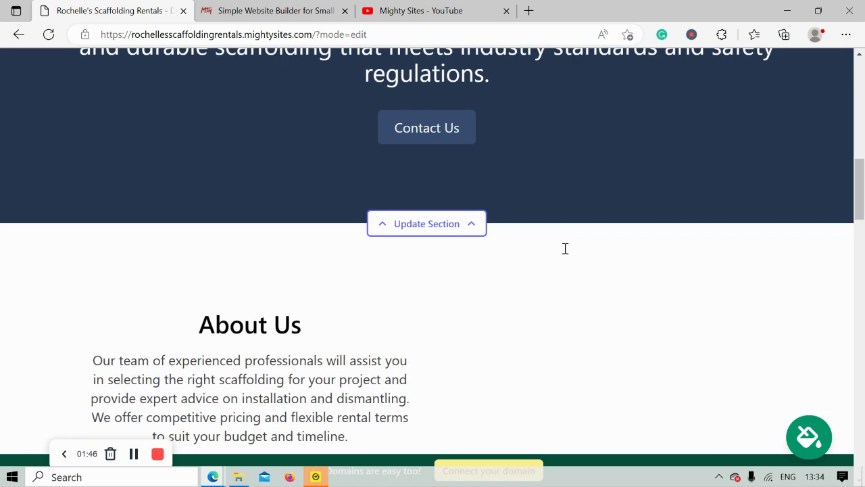
{"action": "scroll", "coordinate": [566, 249], "scroll_direction": "down", "scroll_amount": 3}
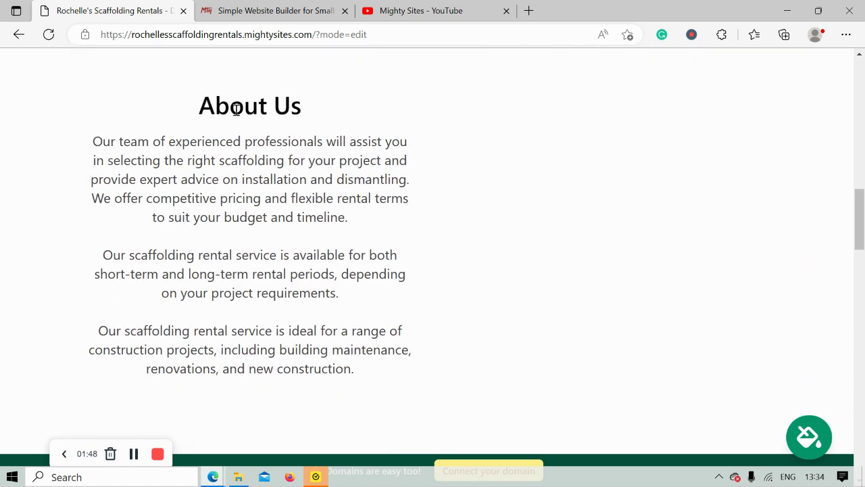
{"action": "left_click_drag", "start_coordinate": [174, 101], "coordinate": [384, 385]}
{"action": "left_click", "coordinate": [254, 412]}
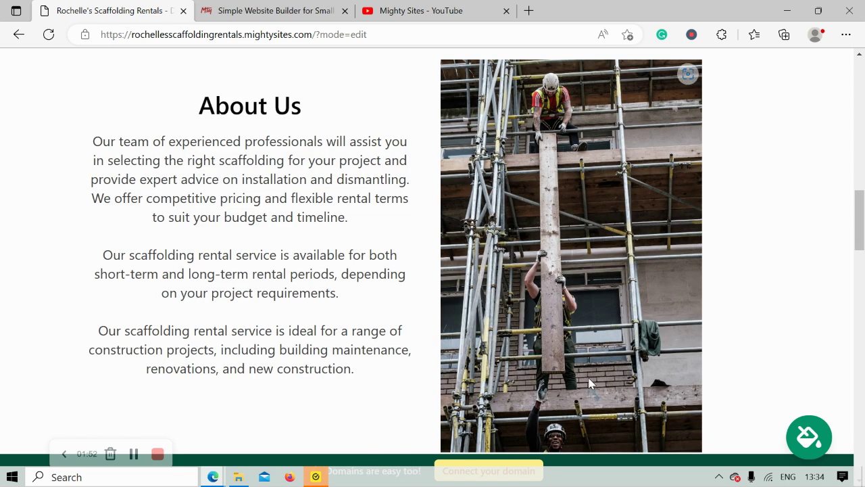
{"action": "scroll", "coordinate": [583, 317], "scroll_direction": "down", "scroll_amount": 4}
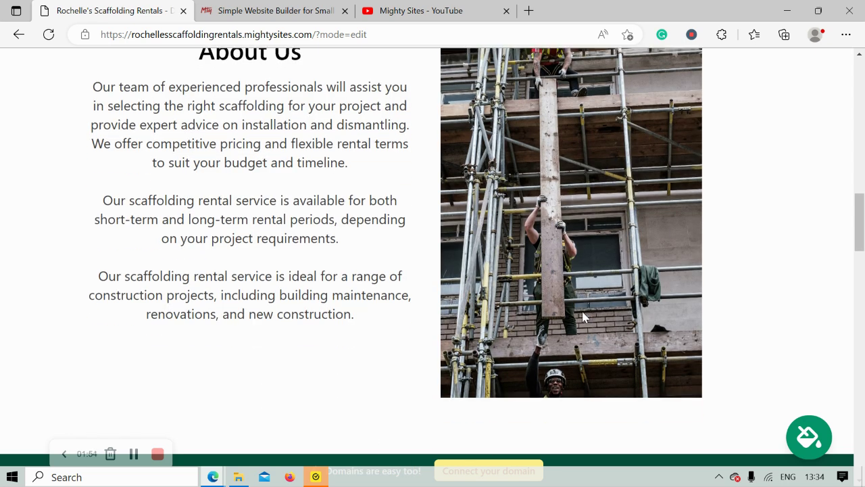
{"action": "scroll", "coordinate": [583, 315], "scroll_direction": "down", "scroll_amount": 3}
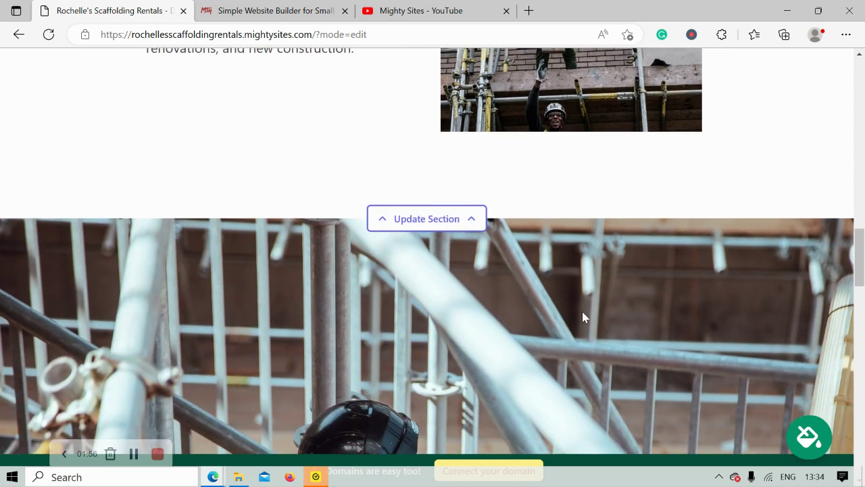
{"action": "scroll", "coordinate": [584, 317], "scroll_direction": "down", "scroll_amount": 3}
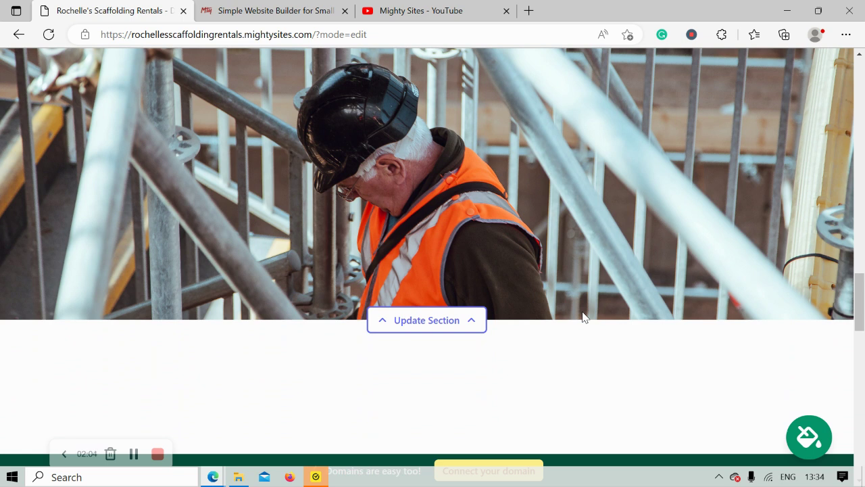
{"action": "scroll", "coordinate": [585, 316], "scroll_direction": "down", "scroll_amount": 2}
{"action": "scroll", "coordinate": [585, 317], "scroll_direction": "down", "scroll_amount": 4}
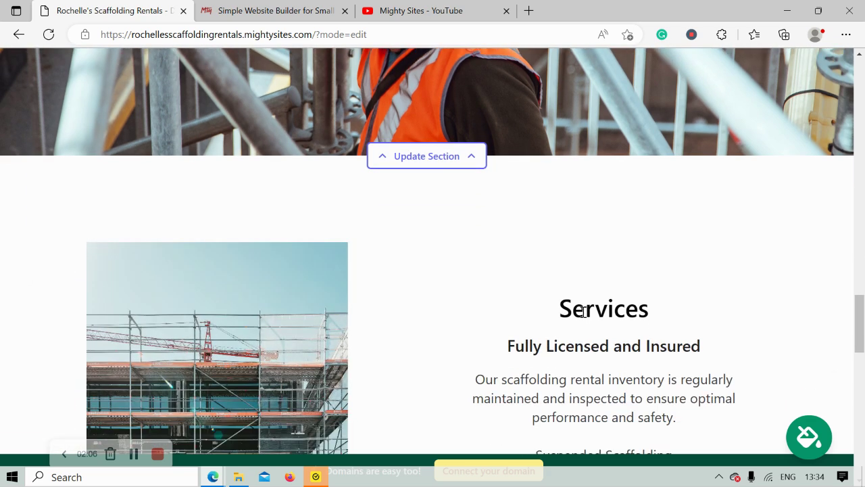
{"action": "scroll", "coordinate": [584, 314], "scroll_direction": "down", "scroll_amount": 3}
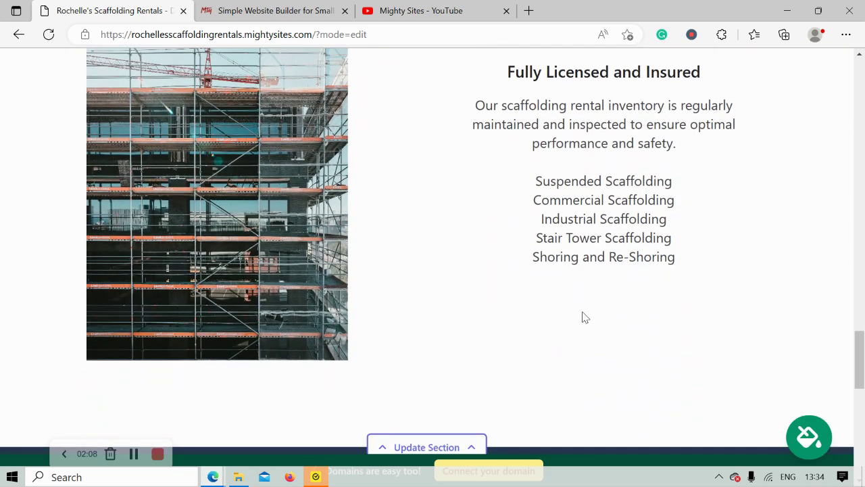
{"action": "scroll", "coordinate": [585, 317], "scroll_direction": "down", "scroll_amount": 1}
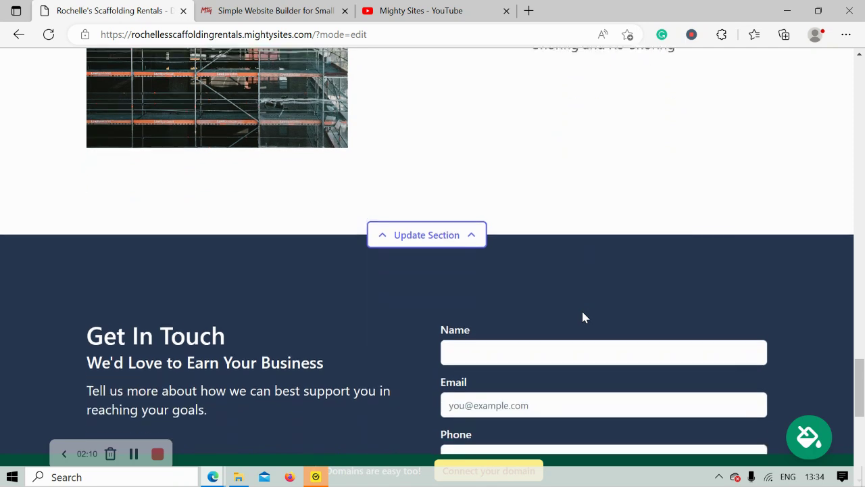
{"action": "scroll", "coordinate": [584, 317], "scroll_direction": "down", "scroll_amount": 2}
{"action": "scroll", "coordinate": [584, 317], "scroll_direction": "up", "scroll_amount": 6}
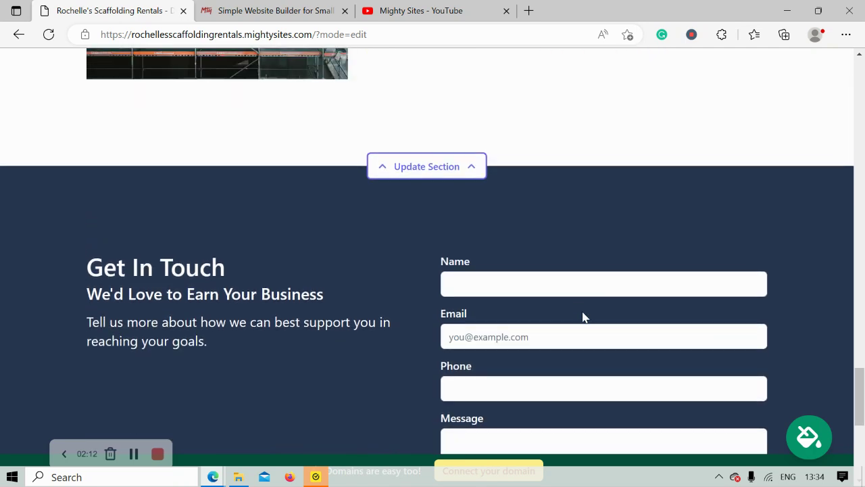
{"action": "scroll", "coordinate": [584, 317], "scroll_direction": "up", "scroll_amount": 5}
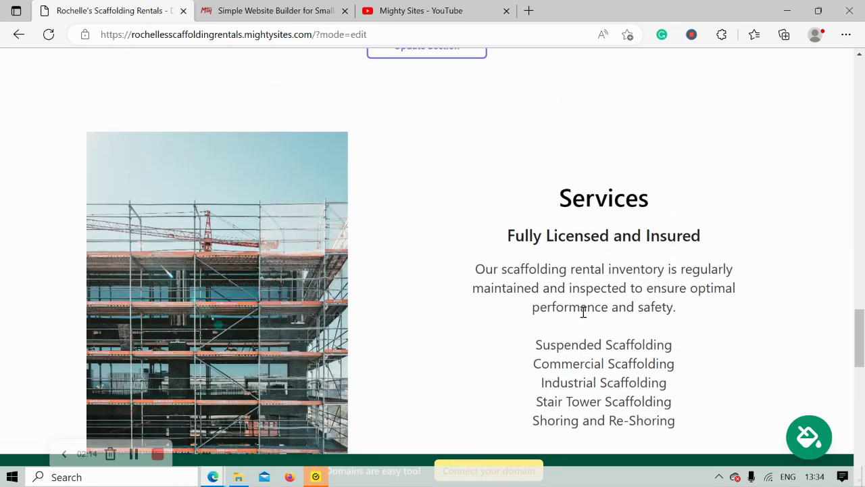
{"action": "scroll", "coordinate": [585, 317], "scroll_direction": "up", "scroll_amount": 2}
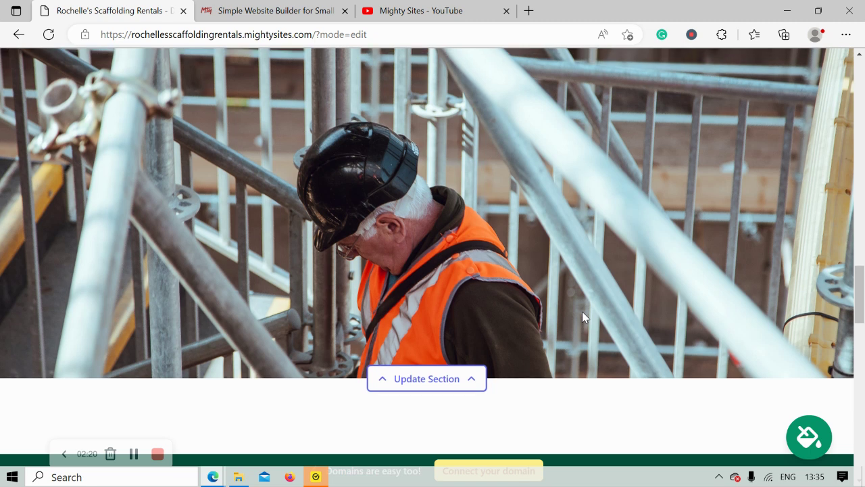
{"action": "scroll", "coordinate": [582, 317], "scroll_direction": "up", "scroll_amount": 3}
{"action": "scroll", "coordinate": [584, 317], "scroll_direction": "up", "scroll_amount": 3}
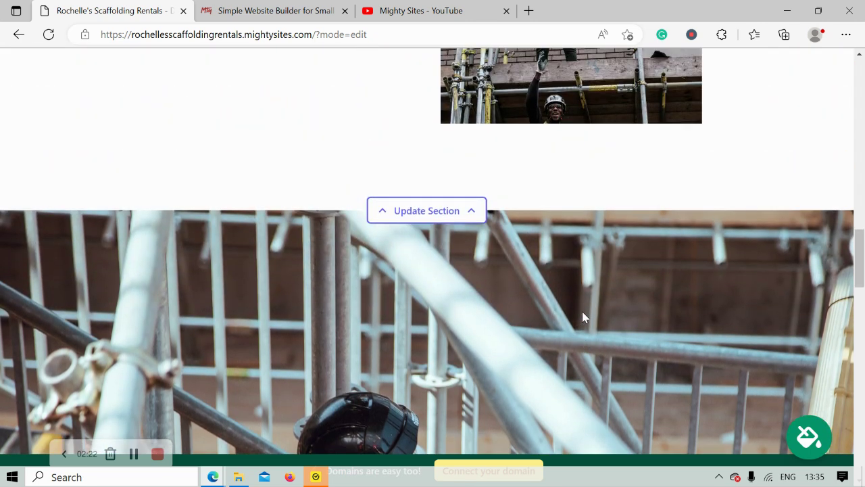
{"action": "scroll", "coordinate": [585, 317], "scroll_direction": "up", "scroll_amount": 5}
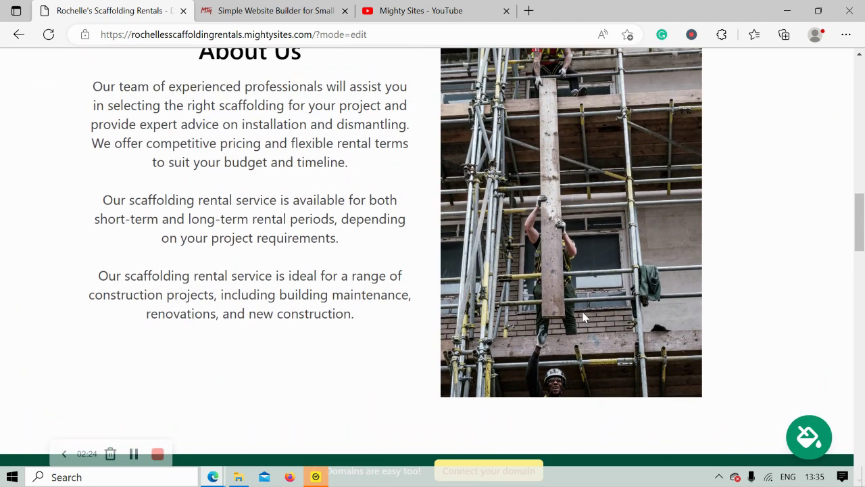
{"action": "scroll", "coordinate": [583, 317], "scroll_direction": "up", "scroll_amount": 4}
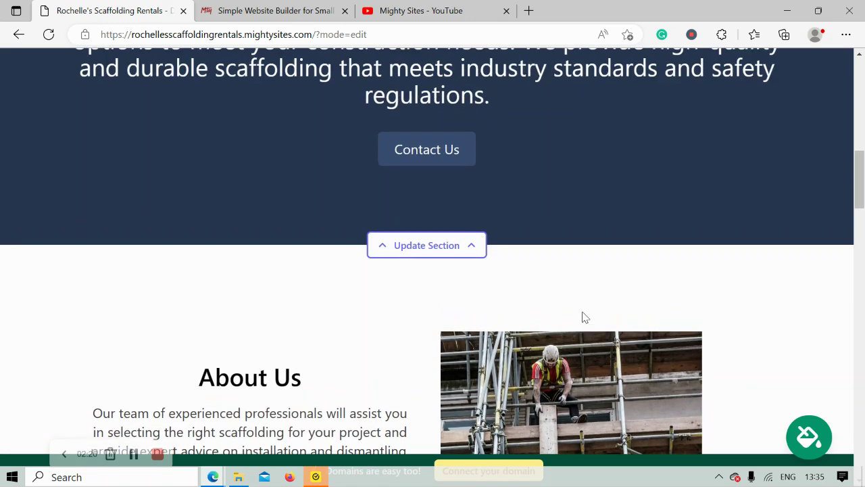
{"action": "scroll", "coordinate": [585, 317], "scroll_direction": "up", "scroll_amount": 4}
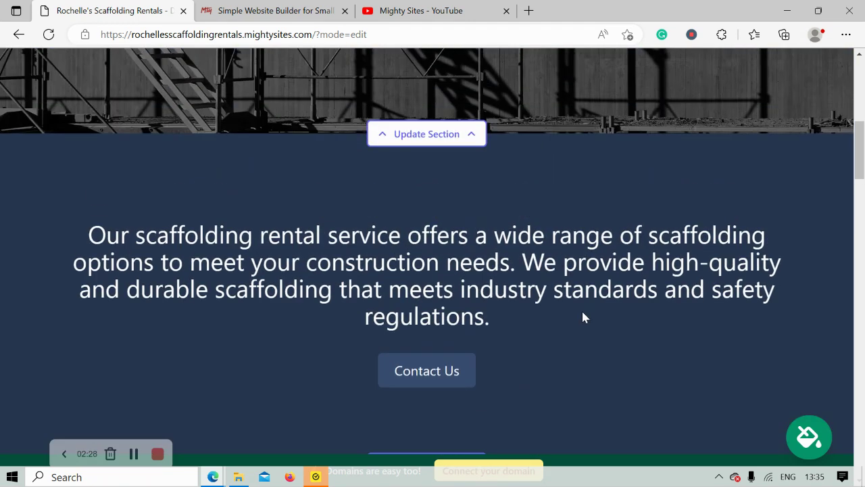
{"action": "scroll", "coordinate": [585, 317], "scroll_direction": "up", "scroll_amount": 4}
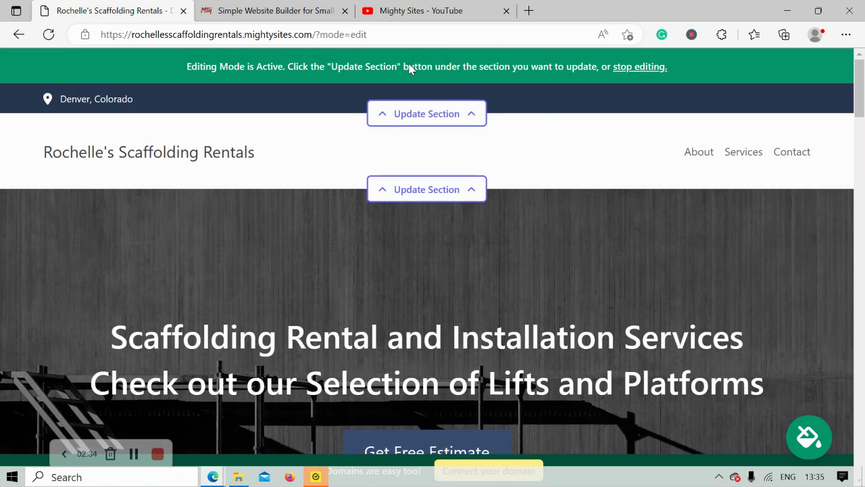
Step: Enter the organization email in the header location settings and show it on the site
{"action": "left_click", "coordinate": [457, 106]}
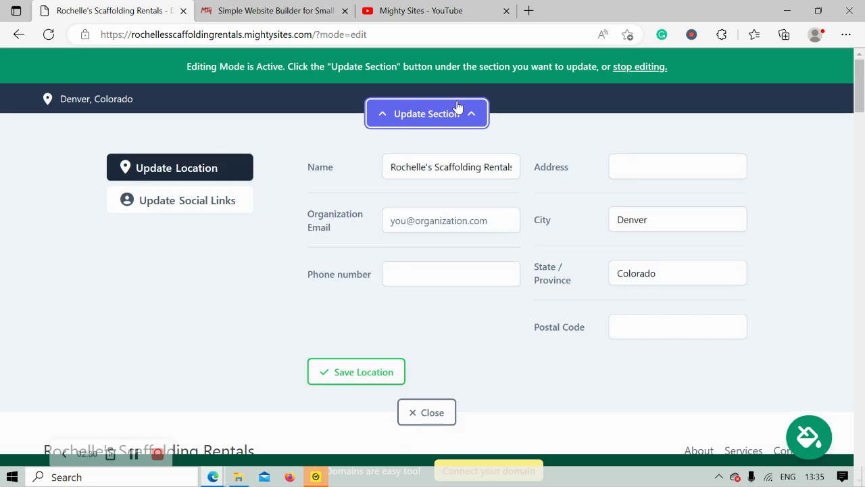
{"action": "left_click", "coordinate": [461, 222]}
{"action": "type", "text": "eochw"}
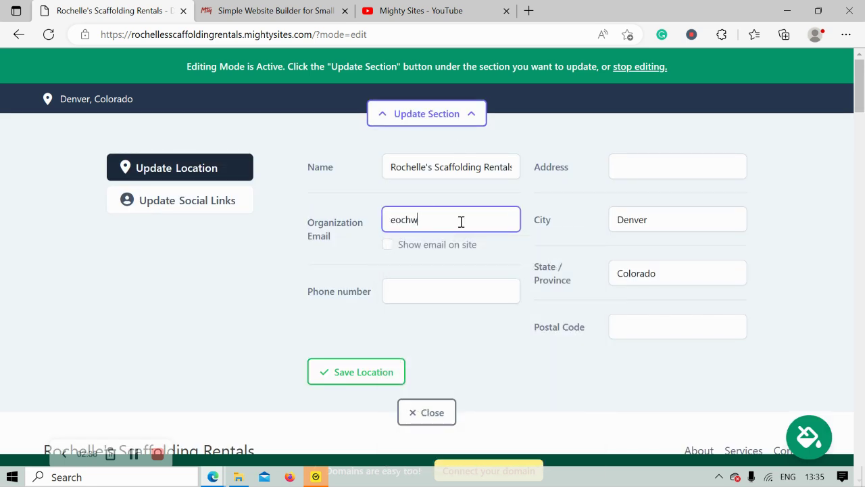
{"action": "key", "text": "BackSpace"}
{"action": "left_click", "coordinate": [387, 244]}
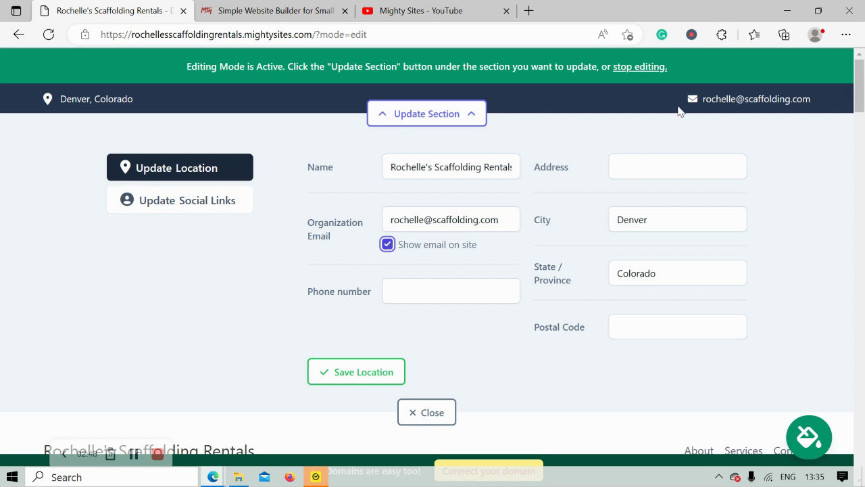
Step: Enter the business phone number
{"action": "left_click", "coordinate": [459, 294]}
{"action": "type", "text": "565049"}
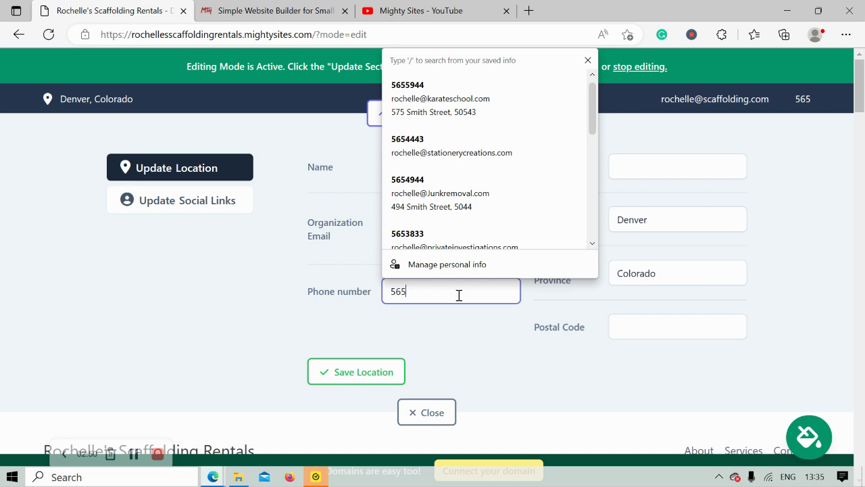
{"action": "key", "text": "BackSpace"}
{"action": "key", "text": "BackSpace"}
{"action": "type", "text": "53"}
{"action": "key", "text": "BackSpace"}
{"action": "key", "text": "BackSpace"}
{"action": "key", "text": "BackSpace"}
{"action": "type", "text": "-3822"}
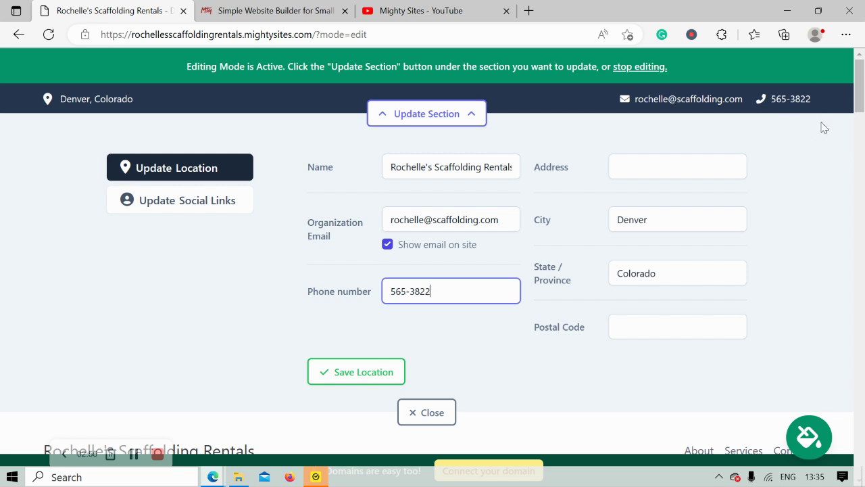
Step: Enter the business street address and postal code
{"action": "left_click", "coordinate": [645, 173]}
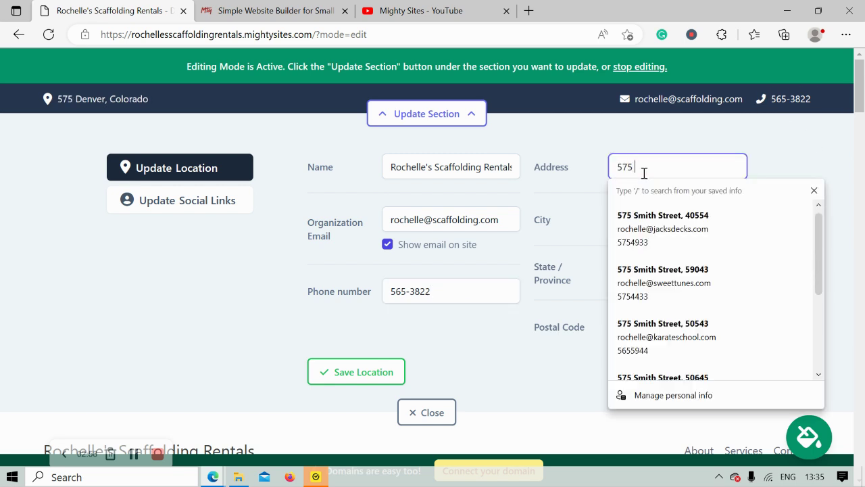
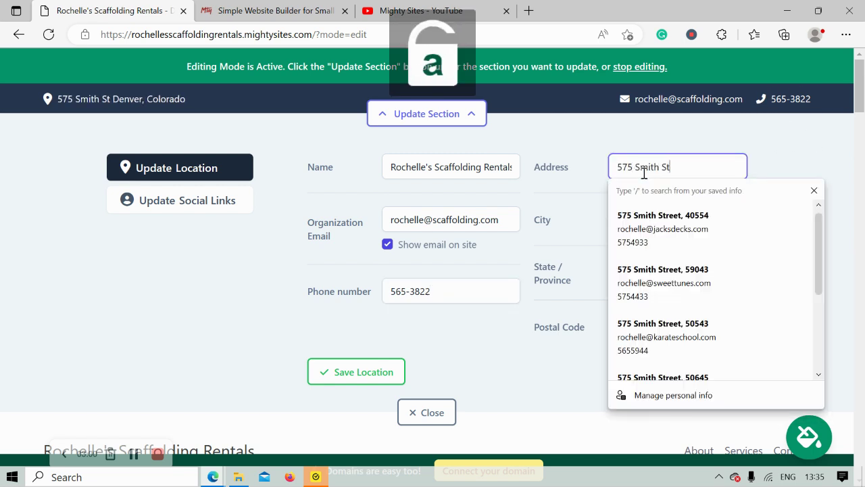
{"action": "left_click", "coordinate": [580, 313]}
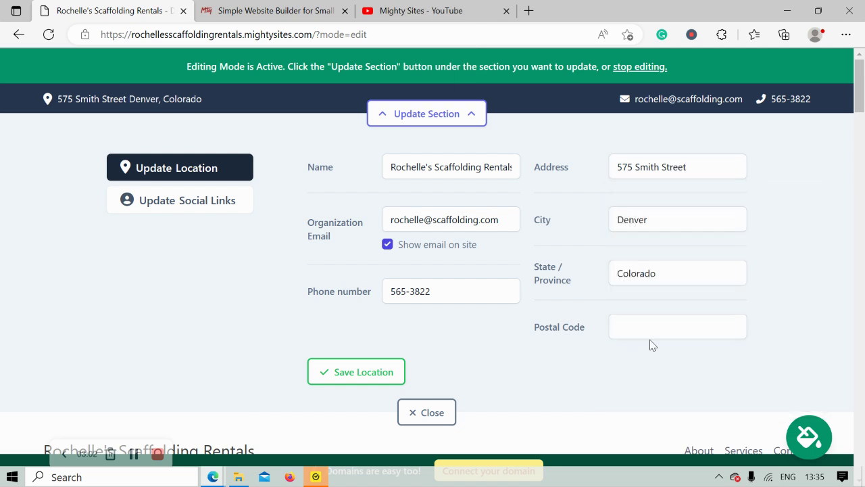
{"action": "left_click", "coordinate": [668, 332]}
{"action": "type", "text": "40564"}
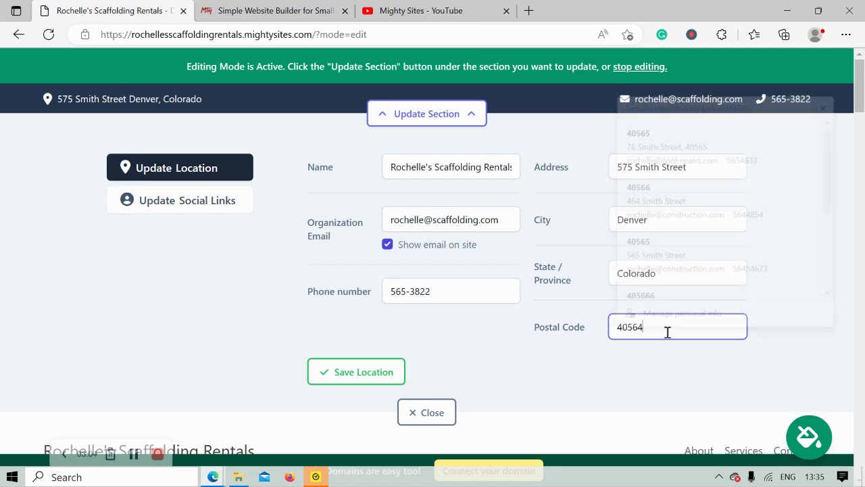
Step: Test the header address link in Maps, then save the location details
{"action": "left_click", "coordinate": [144, 101]}
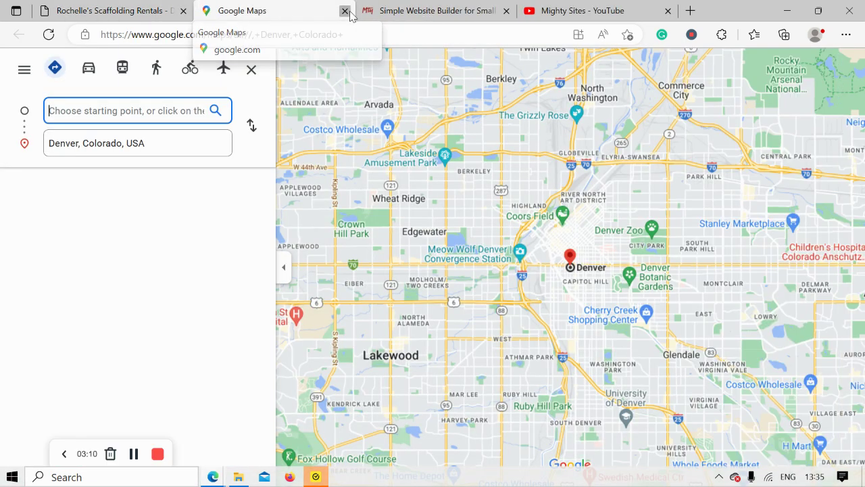
{"action": "left_click", "coordinate": [345, 11]}
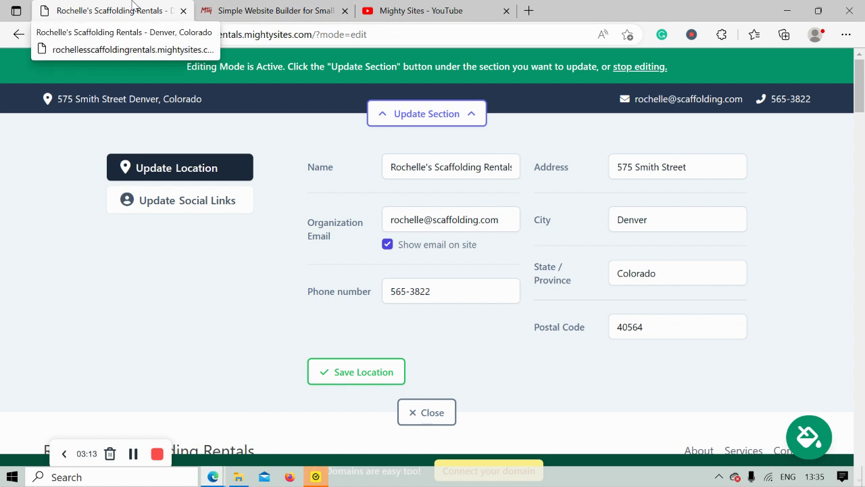
{"action": "left_click", "coordinate": [372, 373]}
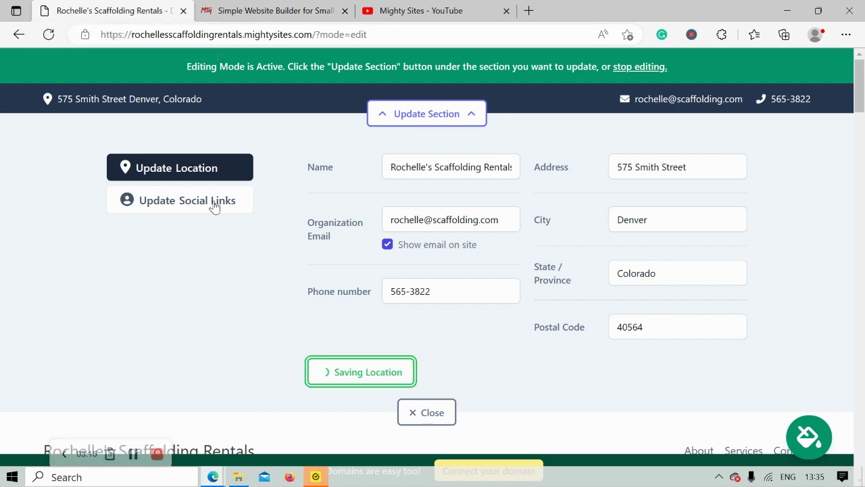
Step: Save Instagram handle 'mightysites' and Twitter handle 'mightysitesusa' as social links
{"action": "left_click", "coordinate": [200, 208]}
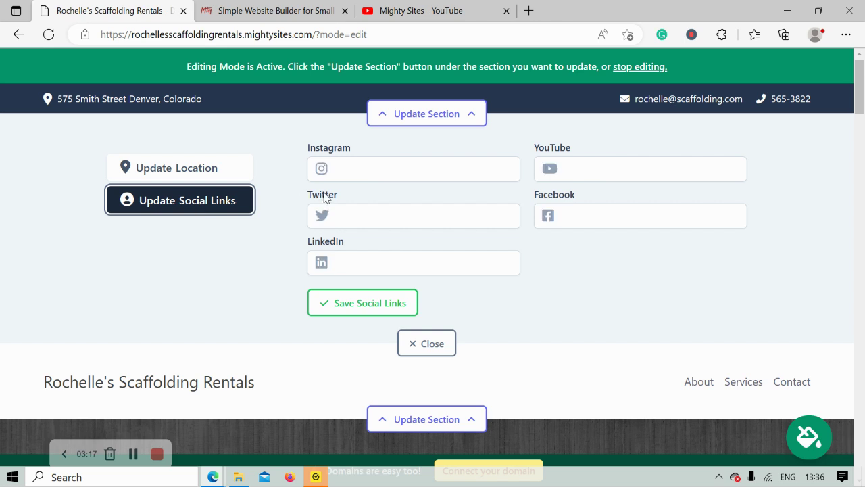
{"action": "left_click", "coordinate": [370, 173]}
{"action": "type", "text": "mightysites"}
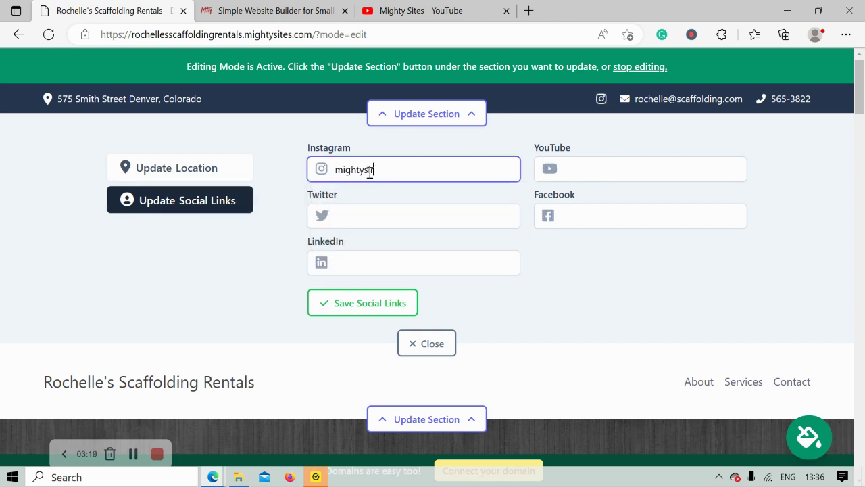
{"action": "left_click", "coordinate": [380, 204]}
{"action": "type", "text": "mightysites"}
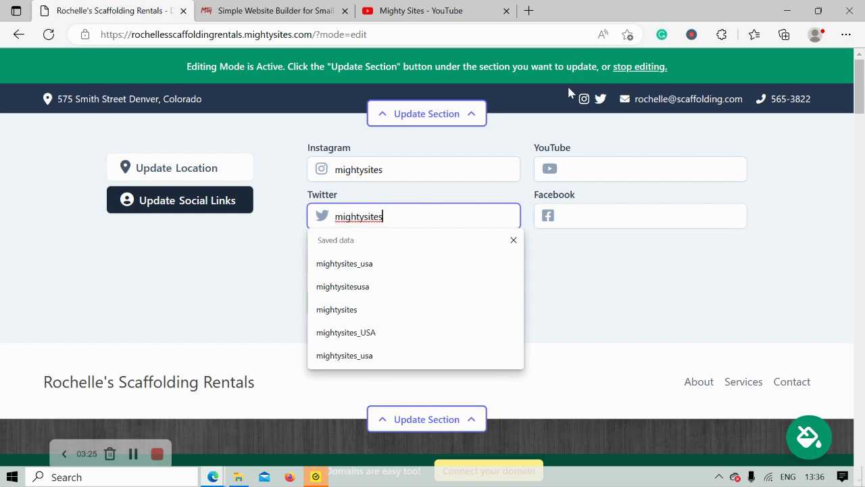
{"action": "type", "text": "usa"}
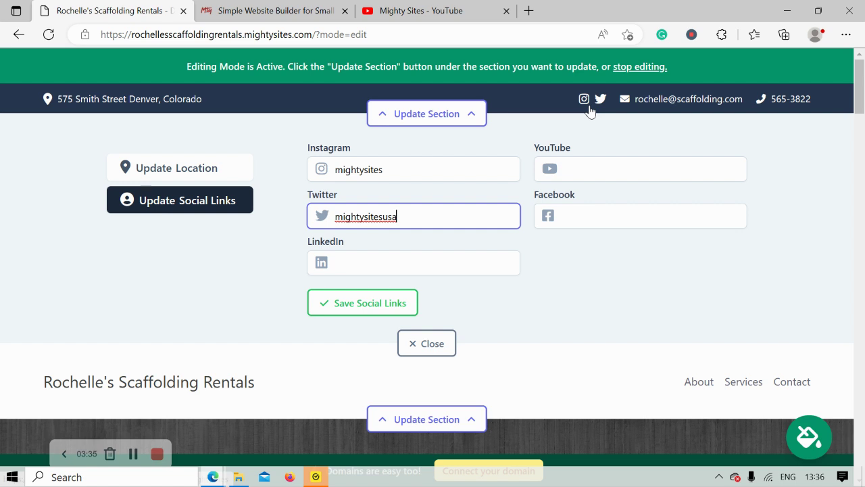
{"action": "left_click", "coordinate": [382, 306]}
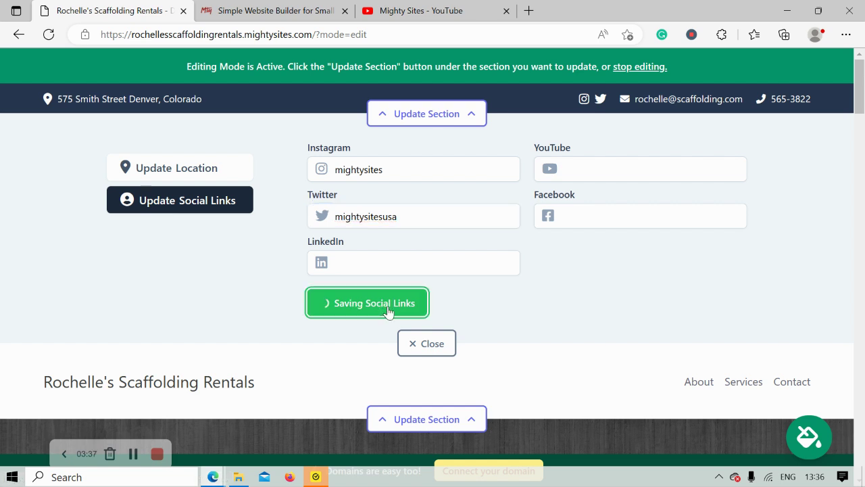
{"action": "left_click", "coordinate": [425, 343]}
Step: Upload the Mighty Sites logo image as the header logo and save it
{"action": "left_click", "coordinate": [433, 196]}
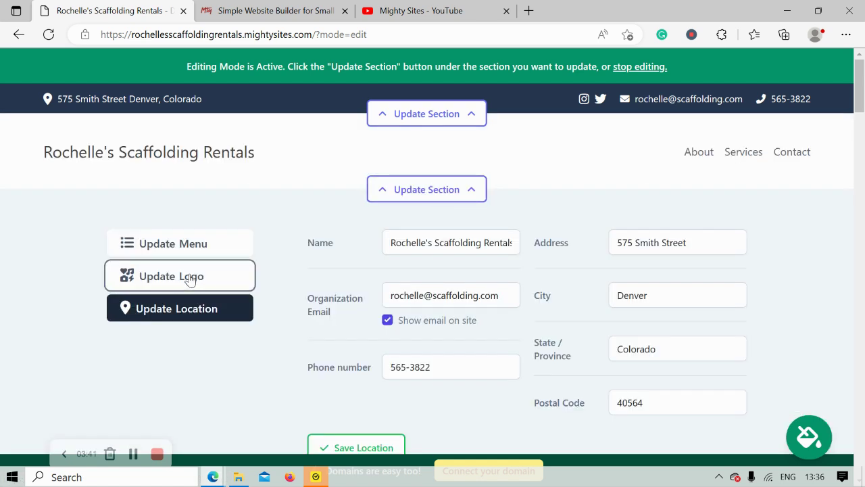
{"action": "left_click", "coordinate": [190, 280]}
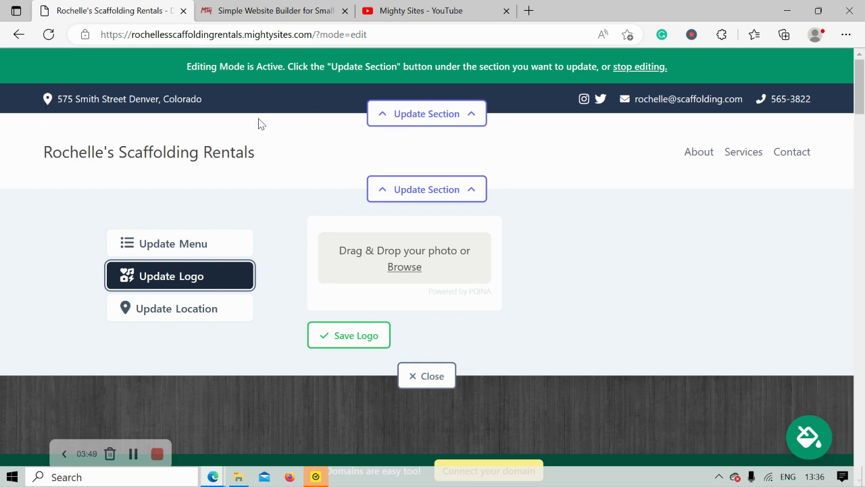
{"action": "left_click", "coordinate": [408, 268]}
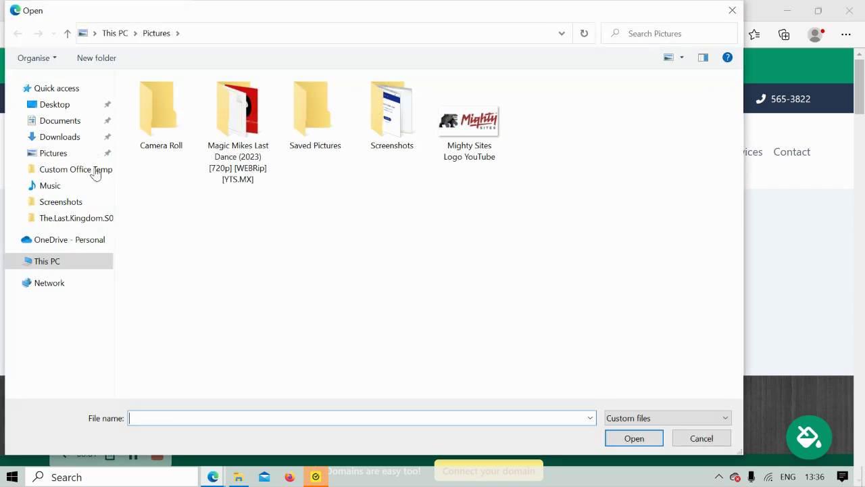
{"action": "double_click", "coordinate": [502, 117]}
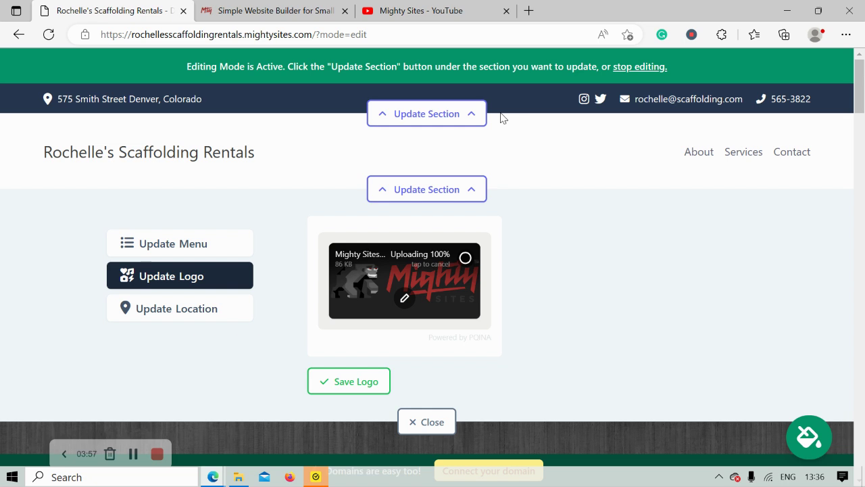
{"action": "left_click", "coordinate": [349, 382]}
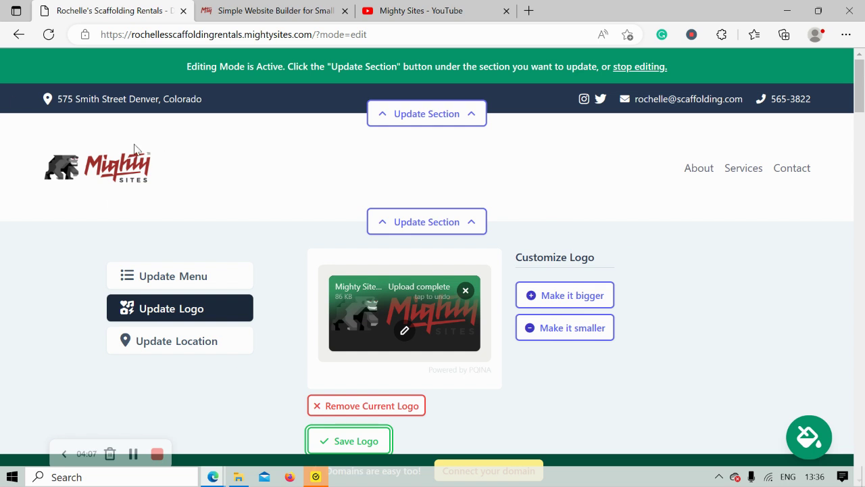
{"action": "scroll", "coordinate": [202, 202], "scroll_direction": "down", "scroll_amount": 2}
Step: Re-save the logo settings and close the logo editor
{"action": "left_click", "coordinate": [356, 335]}
{"action": "left_click", "coordinate": [436, 405]}
{"action": "scroll", "coordinate": [437, 284], "scroll_direction": "down", "scroll_amount": 3}
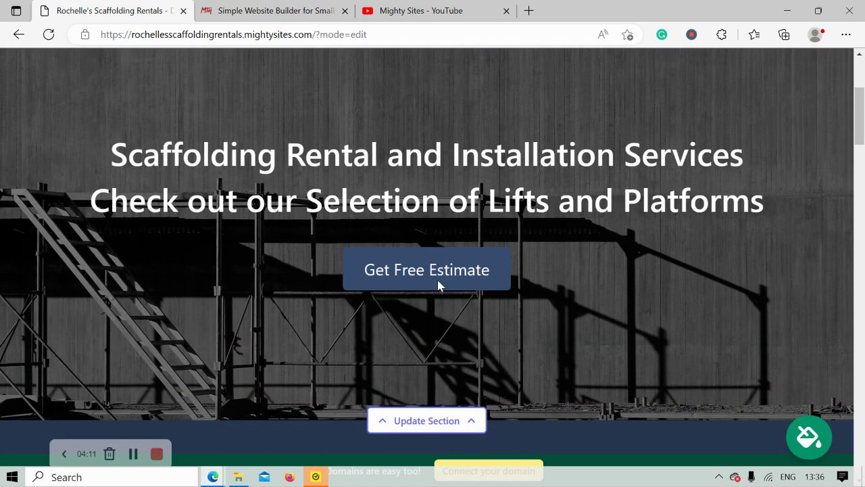
{"action": "scroll", "coordinate": [437, 284], "scroll_direction": "down", "scroll_amount": 4}
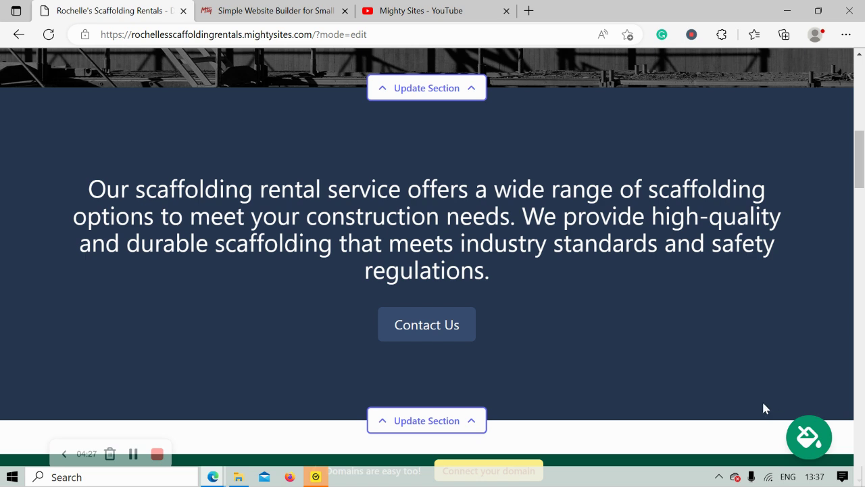
Step: Apply and save the brown and pale-pink colour theme for the whole site
{"action": "left_click", "coordinate": [809, 437]}
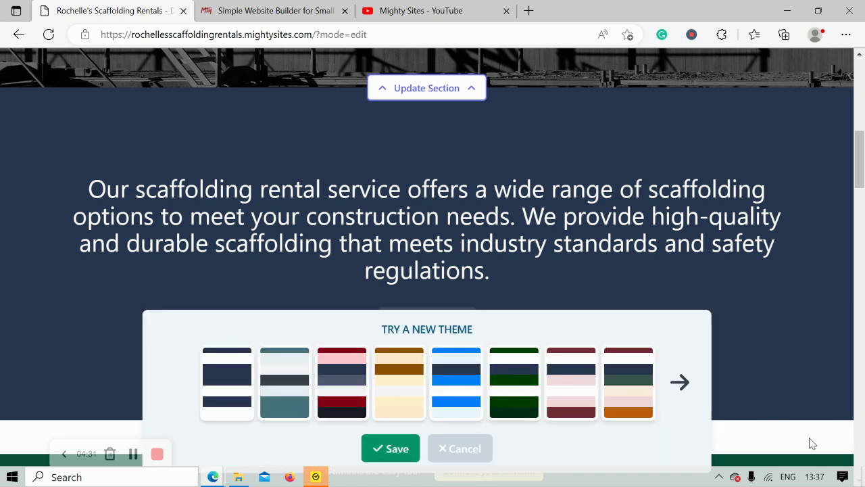
{"action": "left_click", "coordinate": [672, 384]}
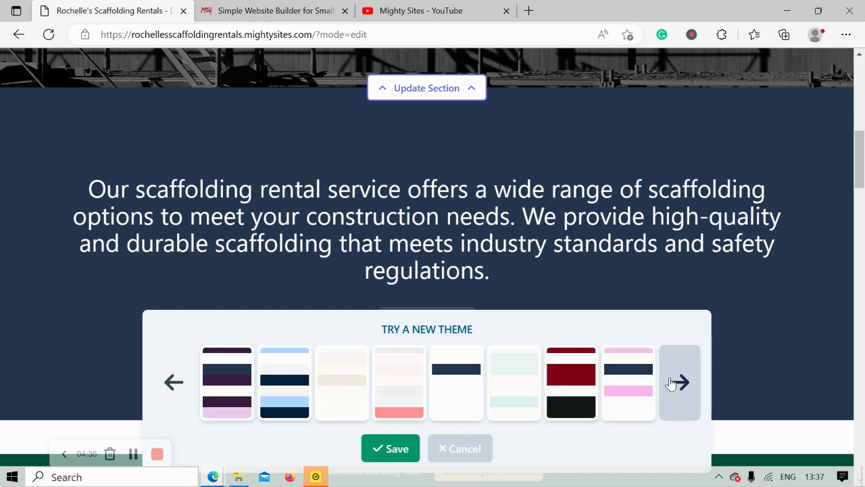
{"action": "left_click", "coordinate": [672, 383]}
{"action": "left_click", "coordinate": [338, 408]}
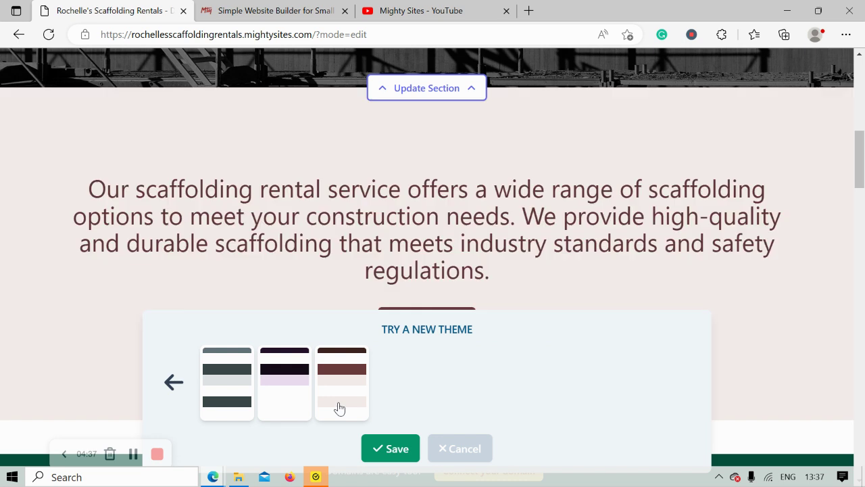
{"action": "scroll", "coordinate": [405, 451], "scroll_direction": "up", "scroll_amount": 3}
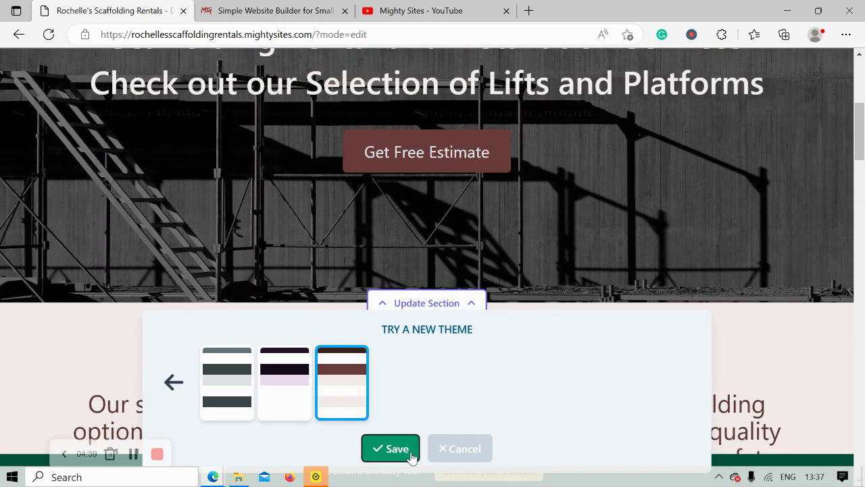
{"action": "left_click", "coordinate": [390, 448]}
{"action": "scroll", "coordinate": [411, 457], "scroll_direction": "up", "scroll_amount": 5}
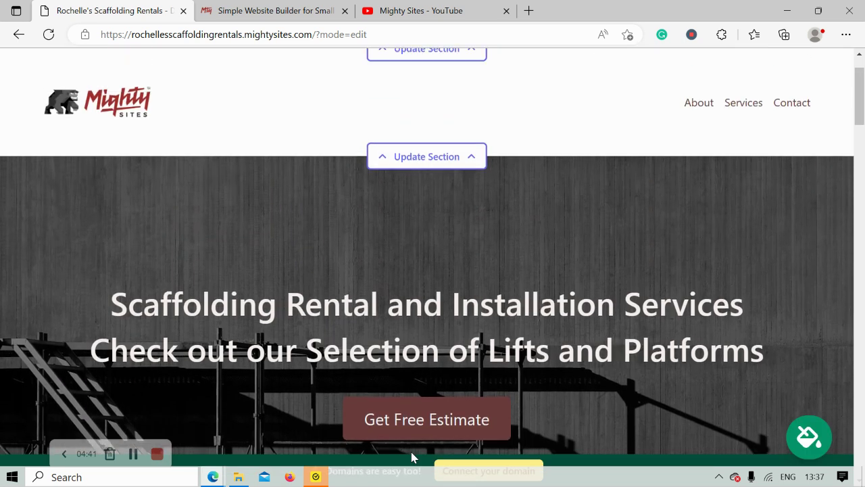
{"action": "scroll", "coordinate": [412, 457], "scroll_direction": "down", "scroll_amount": 3}
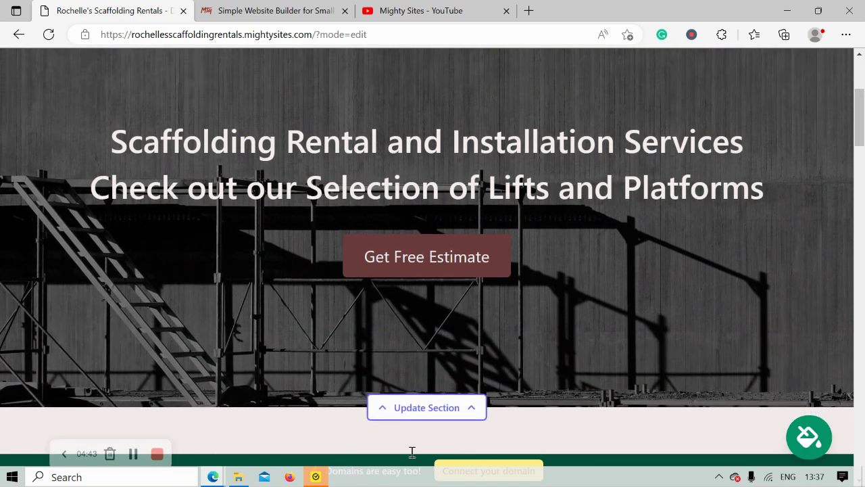
{"action": "scroll", "coordinate": [412, 458], "scroll_direction": "down", "scroll_amount": 1}
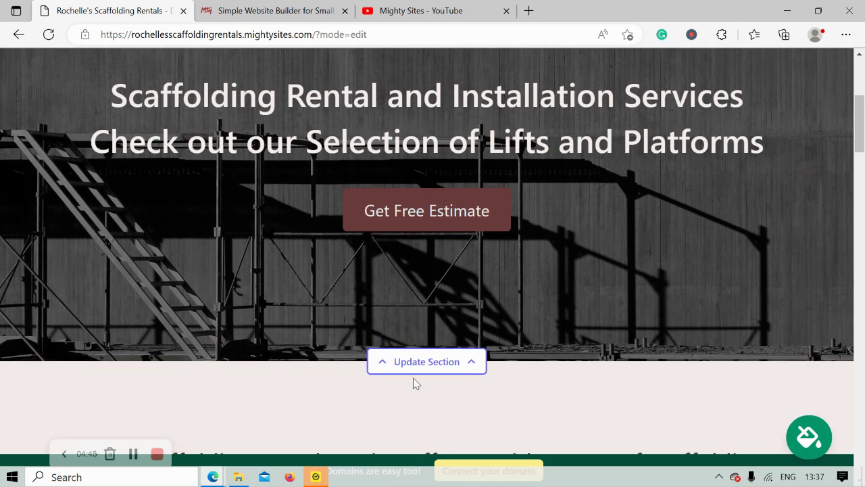
Step: Open the hero section's image settings
{"action": "left_click", "coordinate": [451, 363]}
{"action": "scroll", "coordinate": [271, 223], "scroll_direction": "down", "scroll_amount": 1}
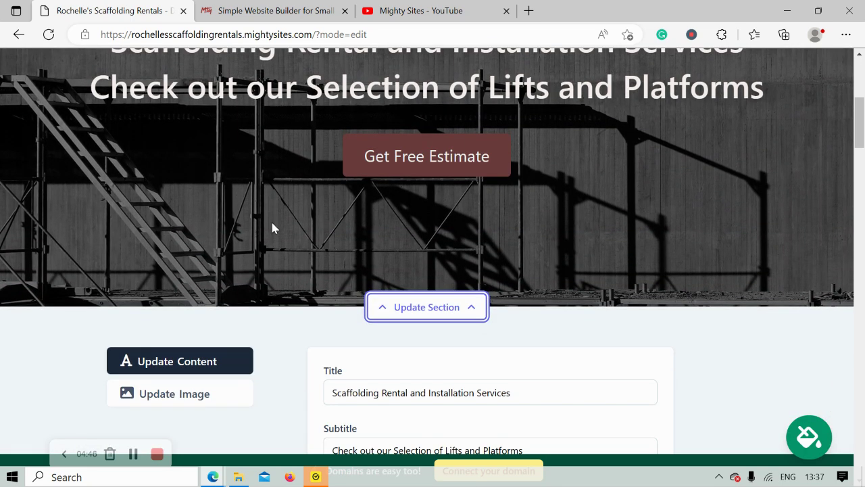
{"action": "left_click", "coordinate": [223, 399]}
Step: Search the stock photo library for 'Scaffolding'
{"action": "scroll", "coordinate": [237, 279], "scroll_direction": "down", "scroll_amount": 2}
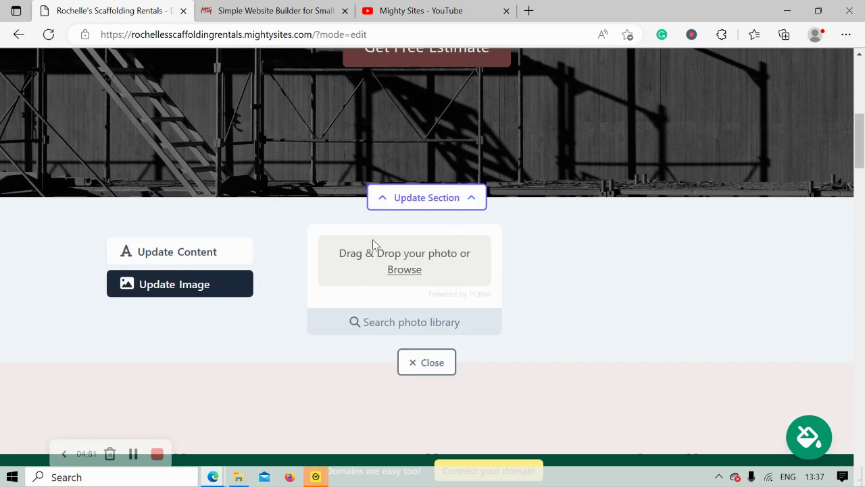
{"action": "left_click", "coordinate": [463, 316]}
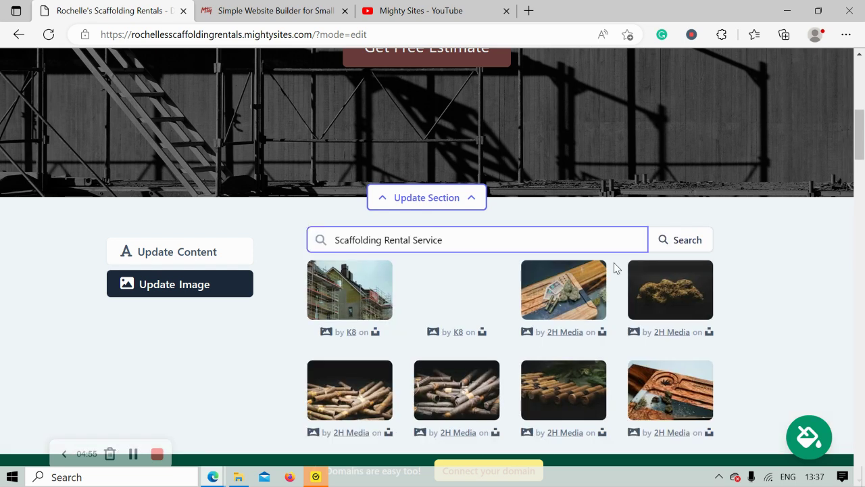
{"action": "scroll", "coordinate": [801, 330], "scroll_direction": "down", "scroll_amount": 2}
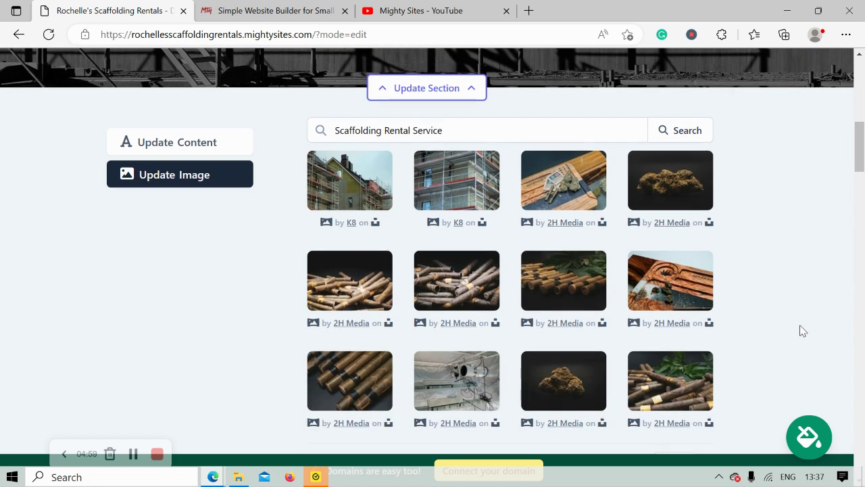
{"action": "left_click_drag", "start_coordinate": [383, 130], "coordinate": [504, 130]}
{"action": "key", "text": "BackSpace"}
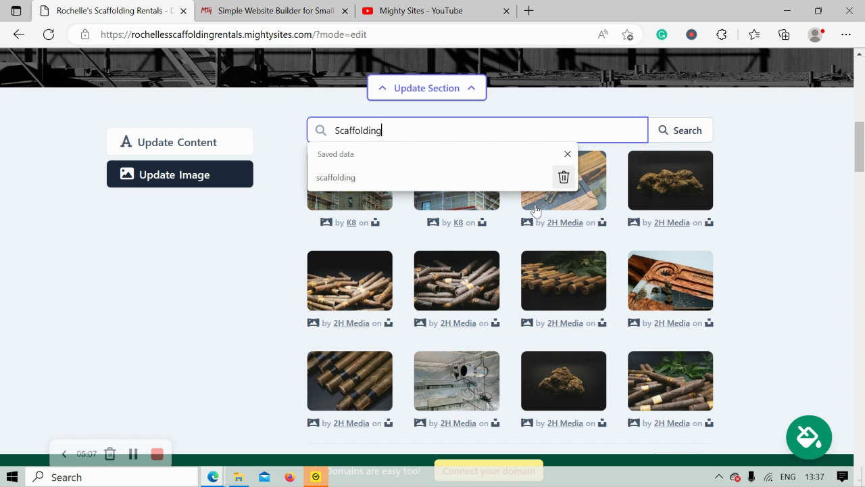
{"action": "left_click", "coordinate": [688, 135]}
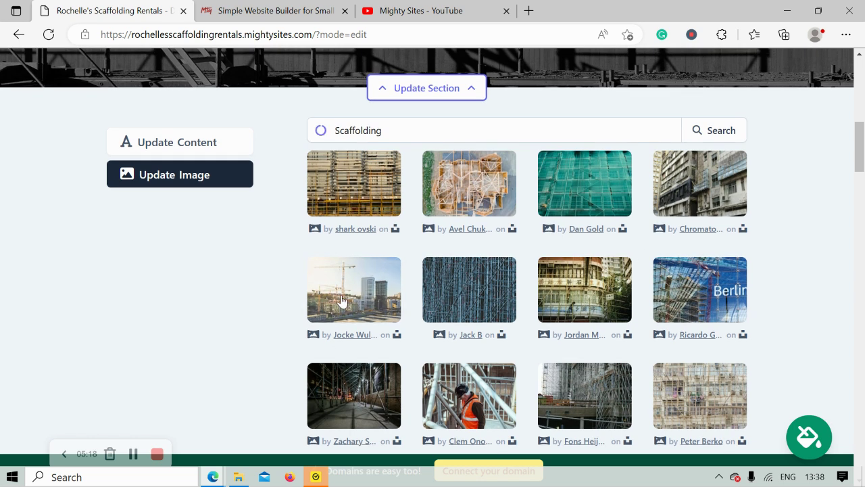
Step: Select the construction cranes and tower blocks photo and save it as the hero image
{"action": "left_click", "coordinate": [341, 301]}
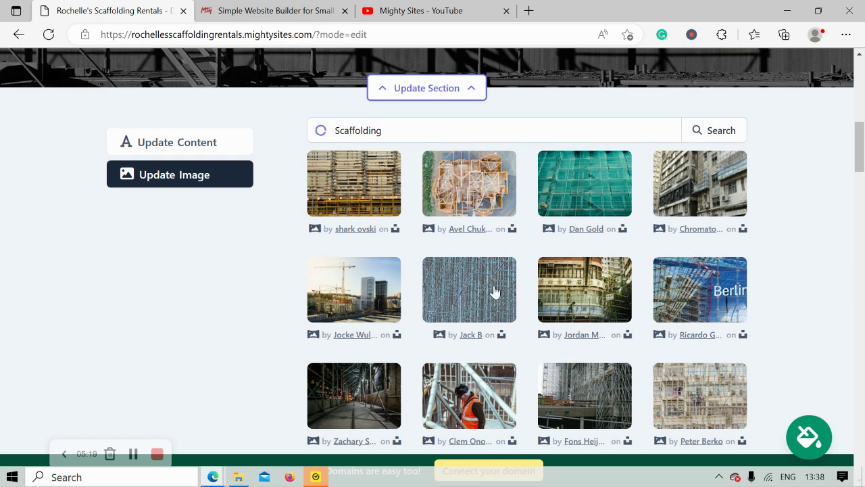
{"action": "left_click", "coordinate": [506, 357]}
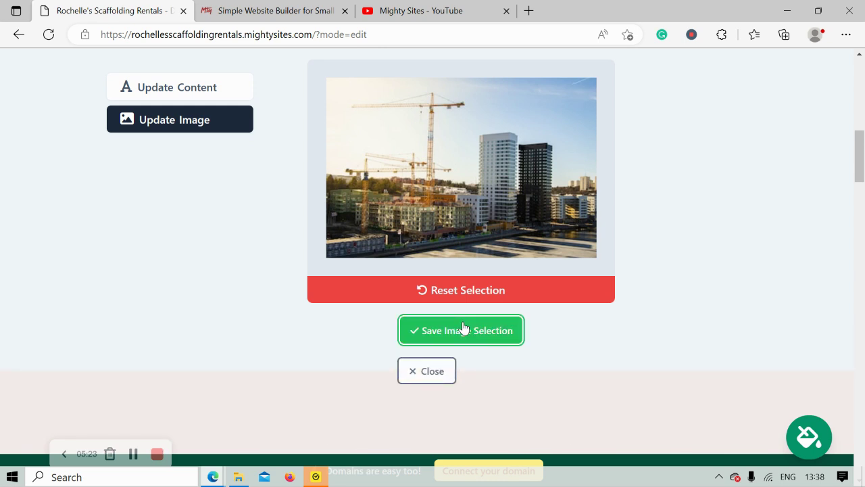
{"action": "left_click", "coordinate": [462, 330]}
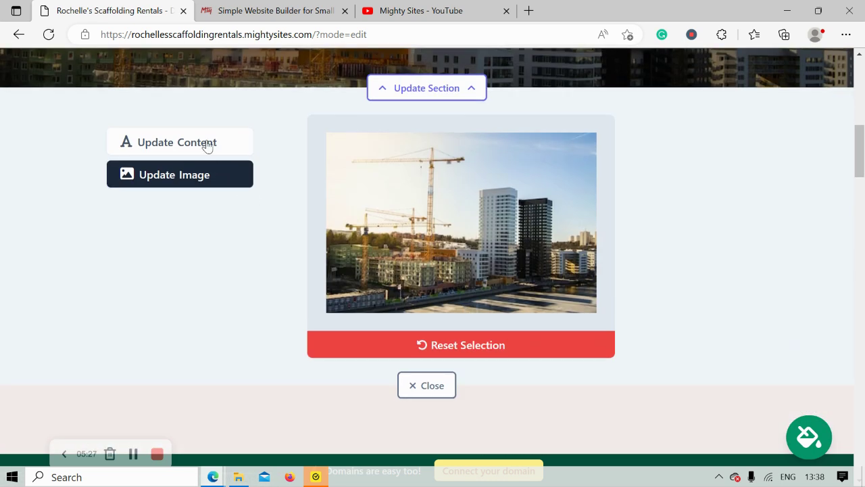
{"action": "left_click", "coordinate": [206, 146]}
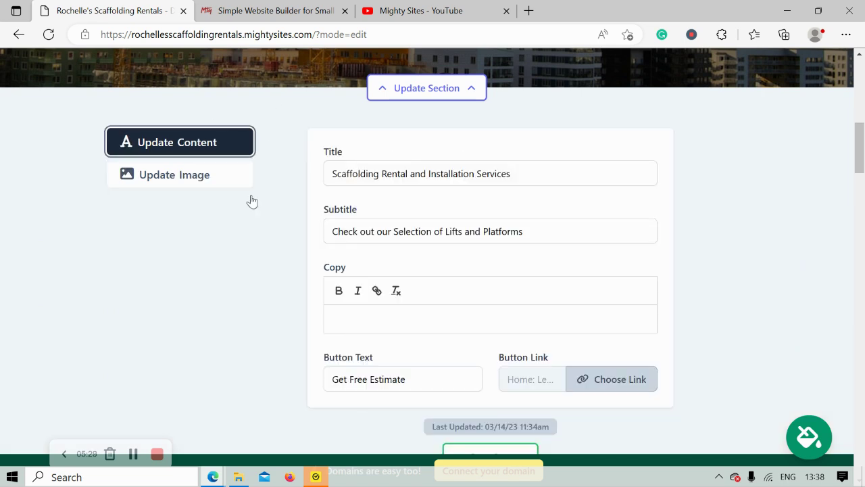
Step: Review the hero title and subtitle text
{"action": "scroll", "coordinate": [323, 168], "scroll_direction": "up", "scroll_amount": 5}
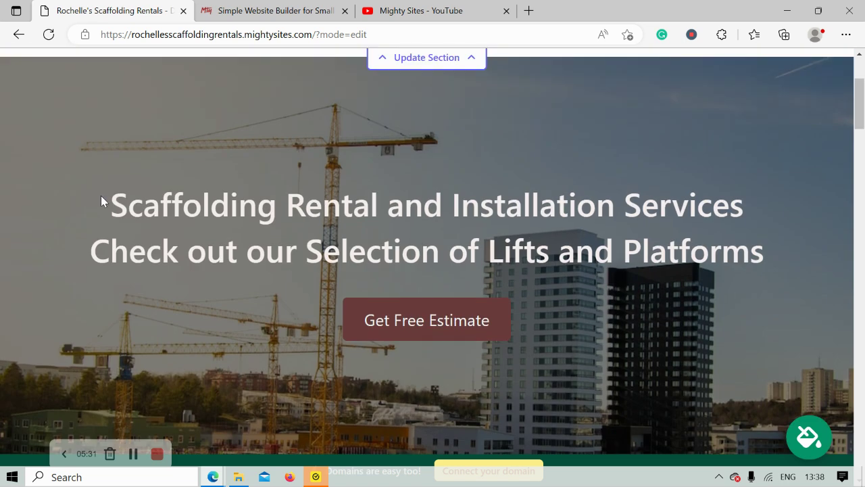
{"action": "left_click_drag", "start_coordinate": [100, 196], "coordinate": [757, 255]}
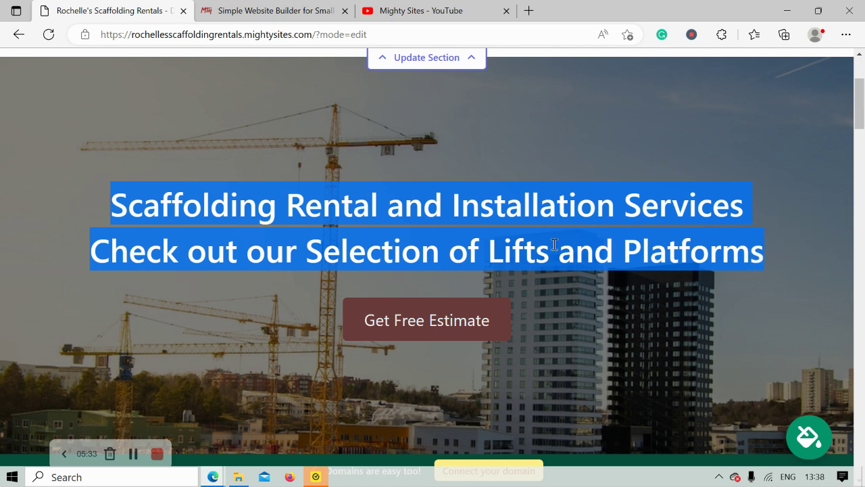
{"action": "left_click", "coordinate": [450, 244]}
{"action": "scroll", "coordinate": [449, 245], "scroll_direction": "down", "scroll_amount": 6}
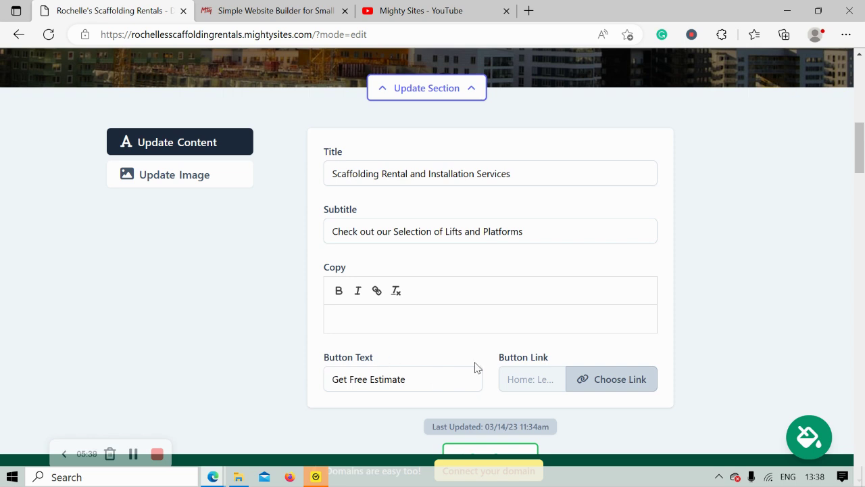
Step: Link the Get Free Estimate button to Click to Call and save the hero content
{"action": "left_click", "coordinate": [613, 384]}
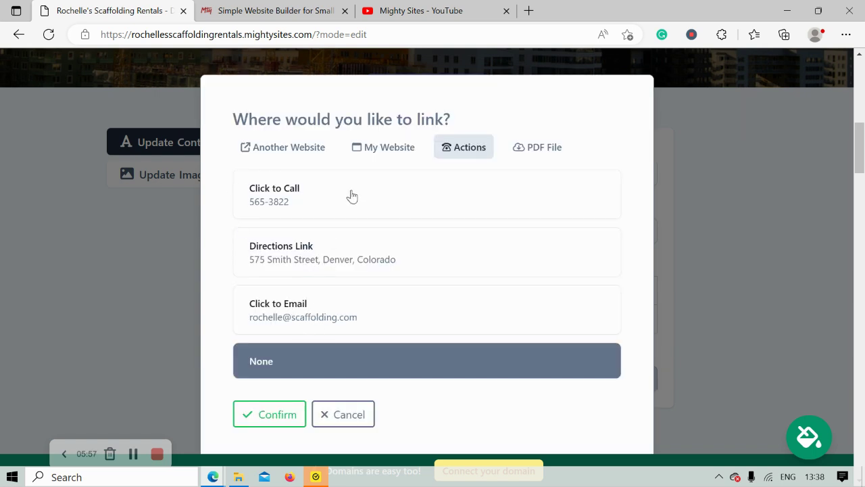
{"action": "left_click", "coordinate": [351, 196]}
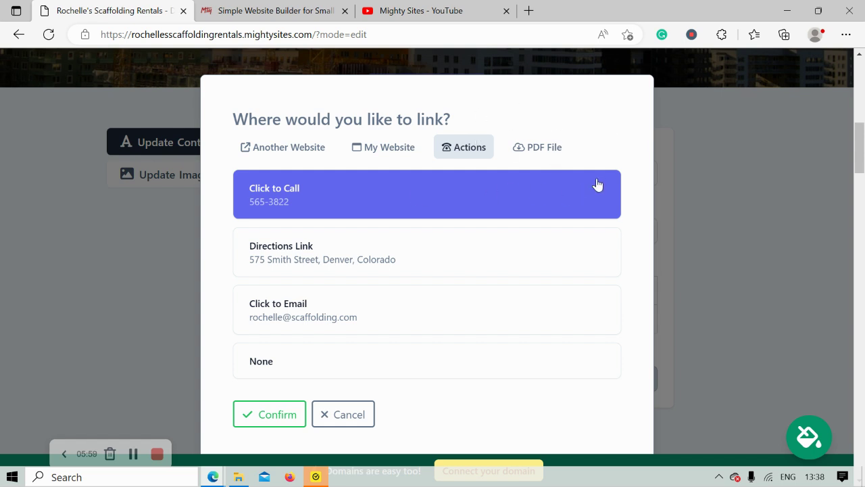
{"action": "left_click", "coordinate": [298, 413]}
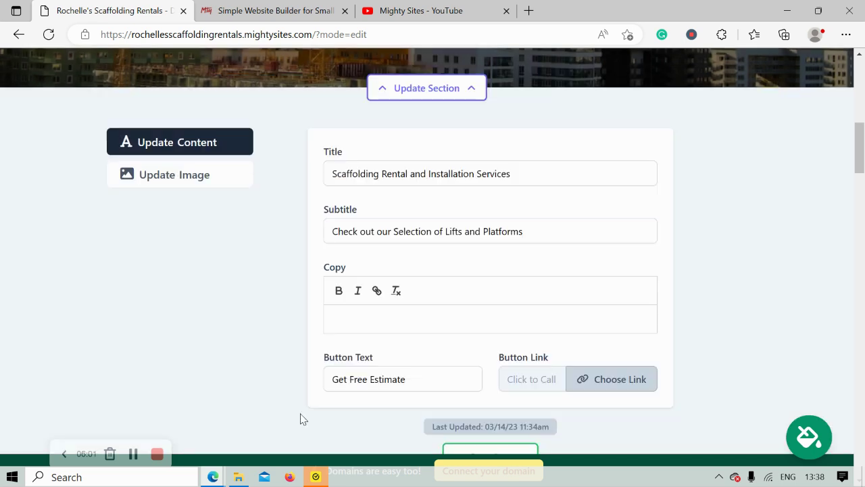
{"action": "scroll", "coordinate": [301, 419], "scroll_direction": "down", "scroll_amount": 1}
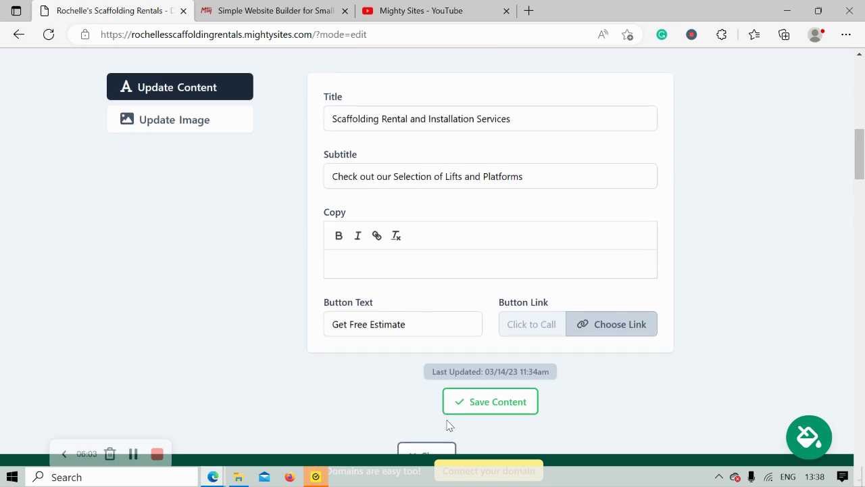
{"action": "left_click", "coordinate": [494, 400]}
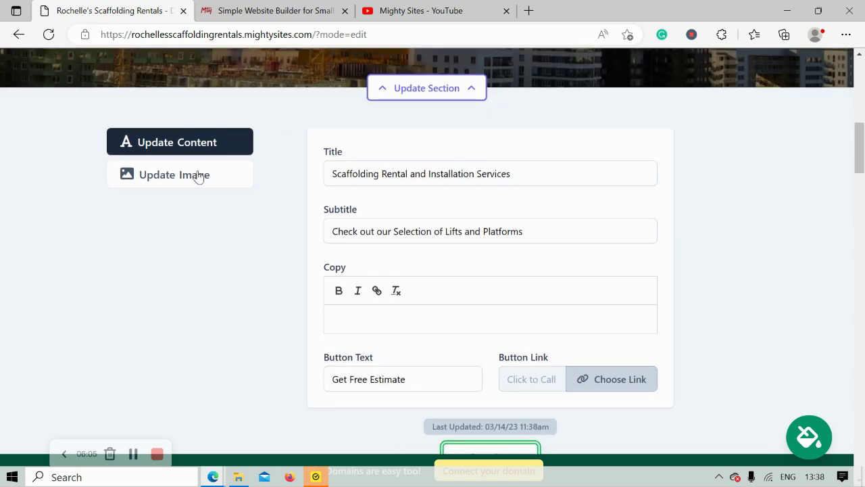
Step: Switch back to the hero image panel
{"action": "left_click", "coordinate": [197, 177]}
{"action": "scroll", "coordinate": [528, 260], "scroll_direction": "down", "scroll_amount": 2}
{"action": "scroll", "coordinate": [528, 264], "scroll_direction": "up", "scroll_amount": 1}
Step: Close the hero image panel and review the intro paragraph text
{"action": "left_click", "coordinate": [434, 331]}
{"action": "scroll", "coordinate": [350, 253], "scroll_direction": "up", "scroll_amount": 2}
{"action": "scroll", "coordinate": [352, 253], "scroll_direction": "down", "scroll_amount": 1}
{"action": "left_click_drag", "start_coordinate": [57, 183], "coordinate": [521, 277]}
{"action": "left_click", "coordinate": [268, 251]}
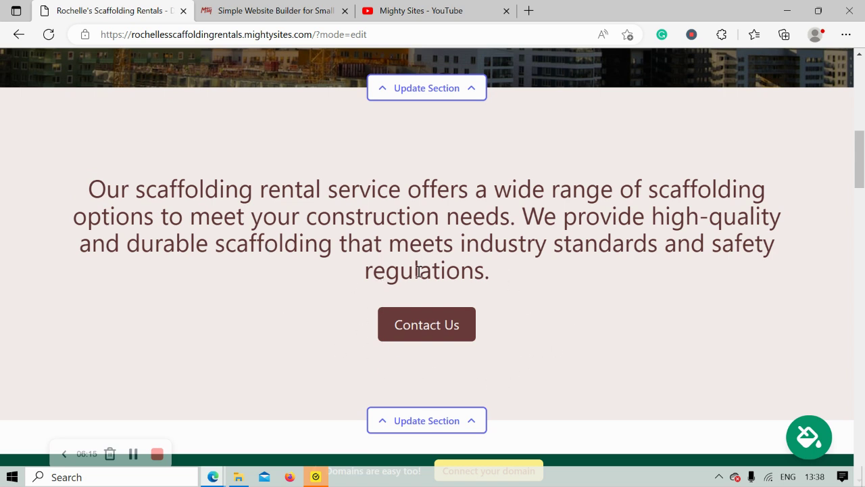
Step: Scroll to the About Us section and review its paragraphs
{"action": "scroll", "coordinate": [419, 271], "scroll_direction": "down", "scroll_amount": 3}
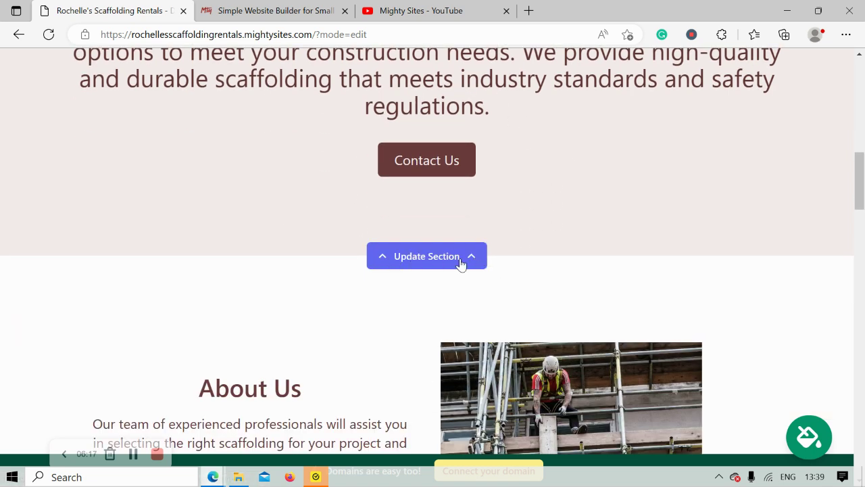
{"action": "scroll", "coordinate": [312, 256], "scroll_direction": "down", "scroll_amount": 1}
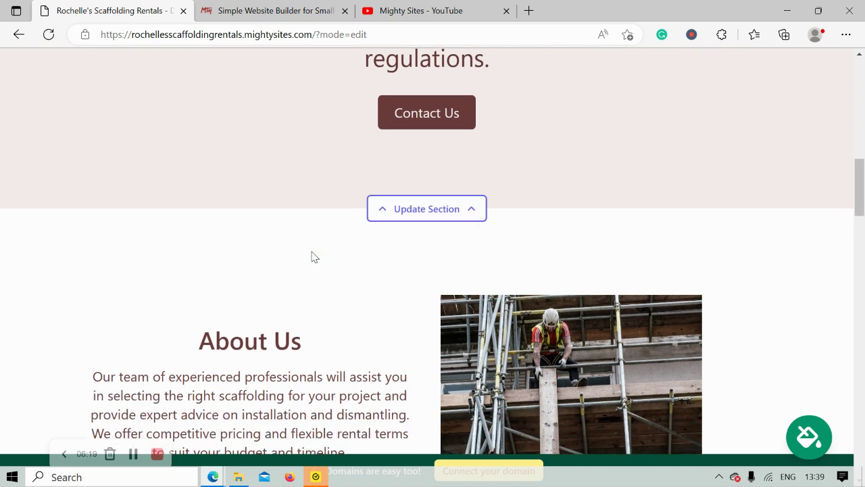
{"action": "scroll", "coordinate": [313, 256], "scroll_direction": "down", "scroll_amount": 4}
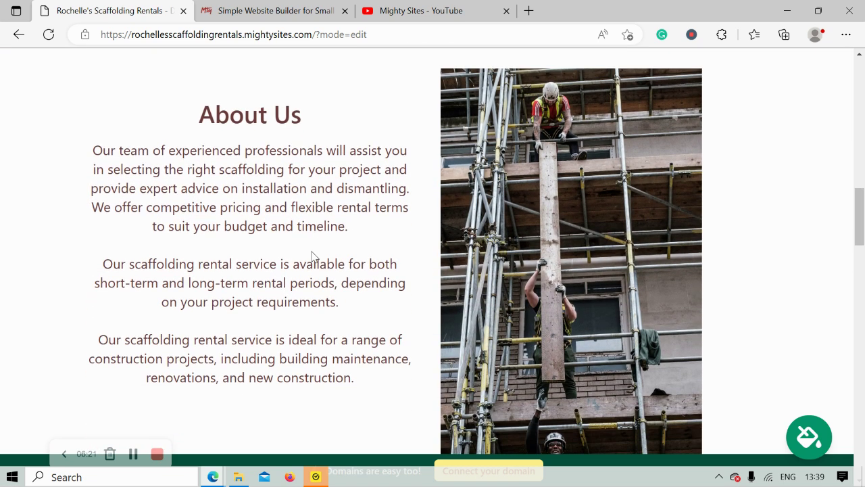
{"action": "triple_click", "coordinate": [253, 205]}
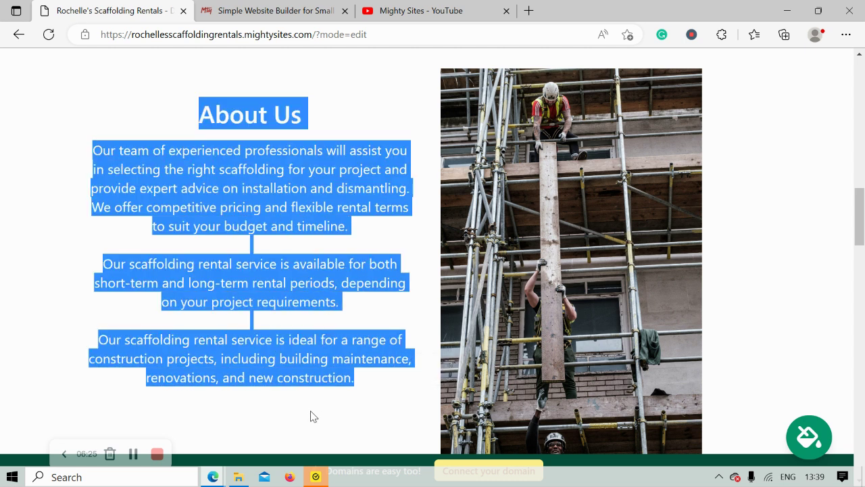
{"action": "left_click", "coordinate": [313, 416]}
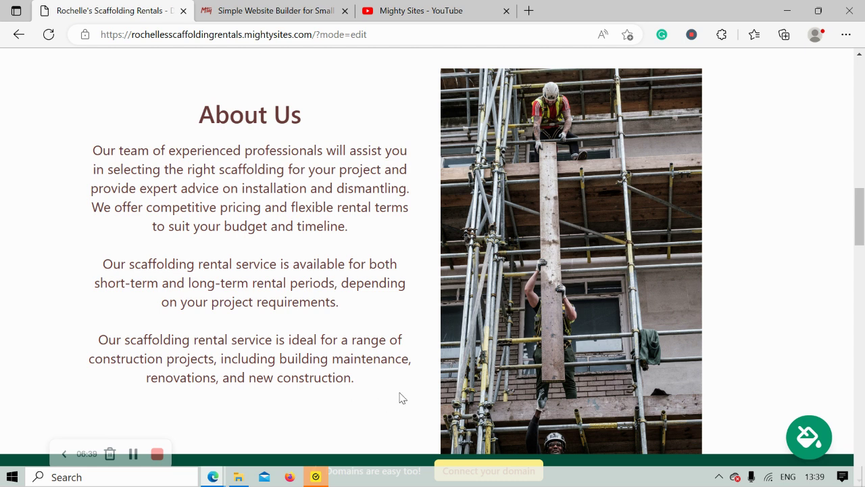
{"action": "left_click_drag", "start_coordinate": [399, 398], "coordinate": [169, 105]}
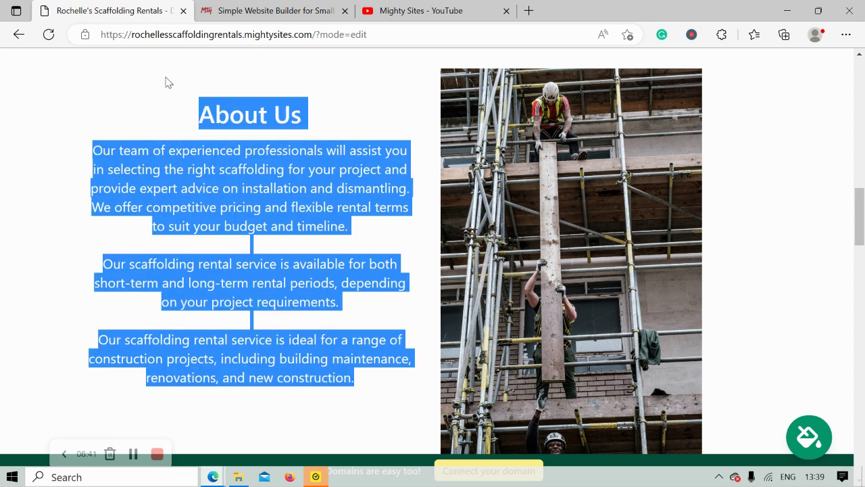
{"action": "left_click", "coordinate": [168, 82]}
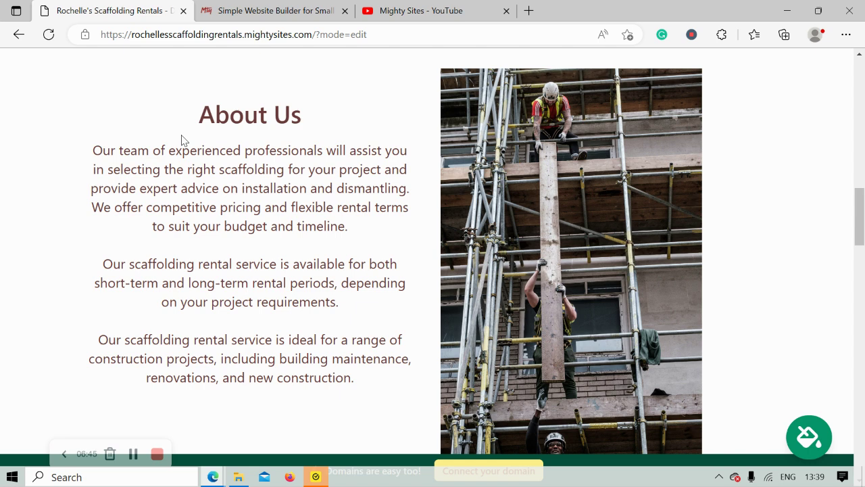
{"action": "scroll", "coordinate": [181, 140], "scroll_direction": "down", "scroll_amount": 8}
{"action": "scroll", "coordinate": [182, 138], "scroll_direction": "down", "scroll_amount": 1}
{"action": "scroll", "coordinate": [270, 125], "scroll_direction": "up", "scroll_amount": 1}
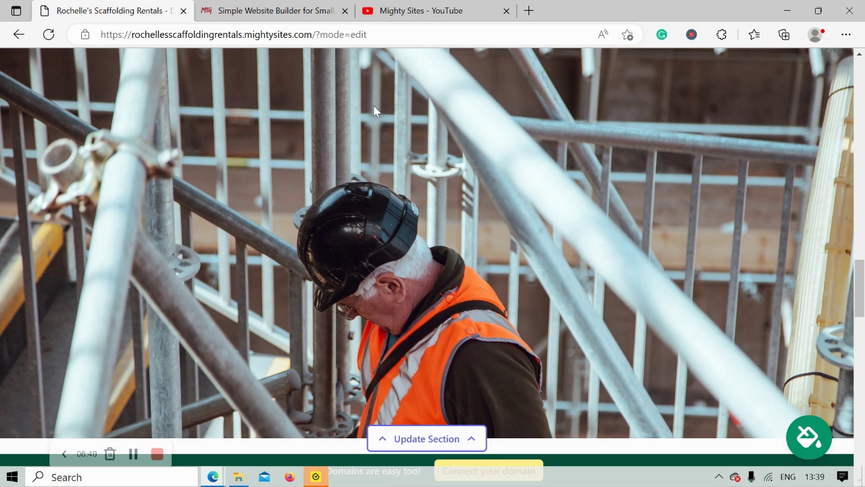
{"action": "scroll", "coordinate": [372, 176], "scroll_direction": "down", "scroll_amount": 2}
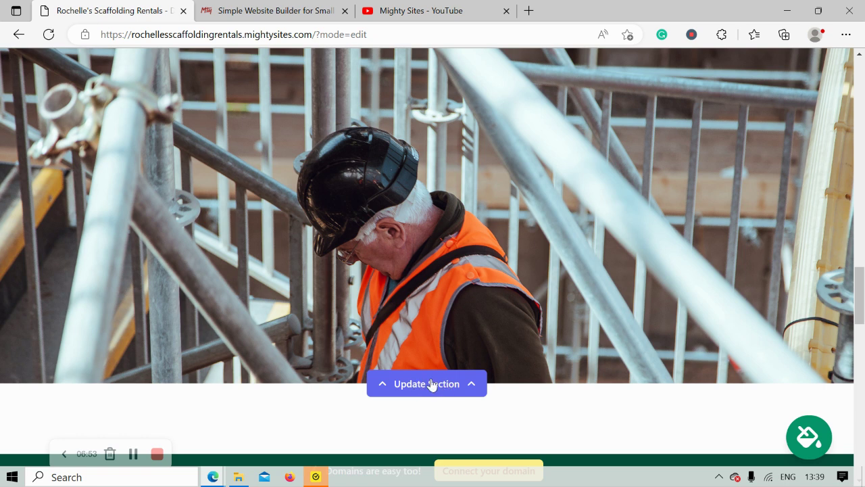
{"action": "scroll", "coordinate": [334, 320], "scroll_direction": "down", "scroll_amount": 2}
{"action": "scroll", "coordinate": [333, 319], "scroll_direction": "down", "scroll_amount": 8}
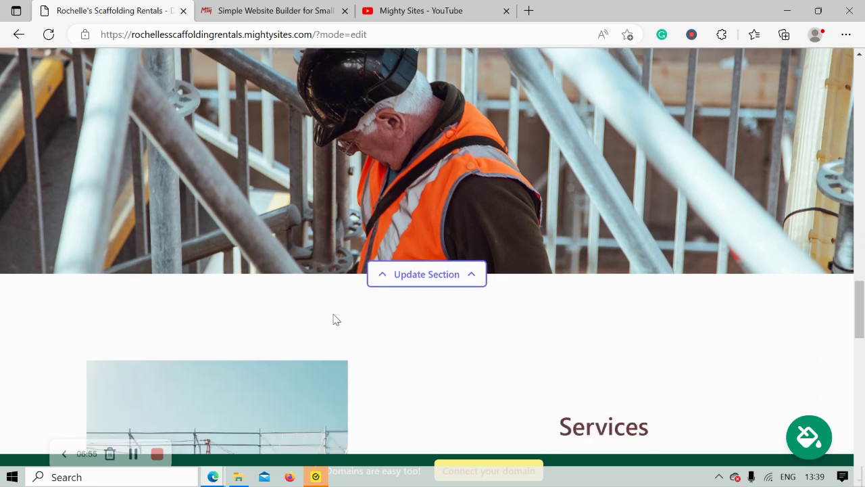
{"action": "scroll", "coordinate": [333, 319], "scroll_direction": "down", "scroll_amount": 2}
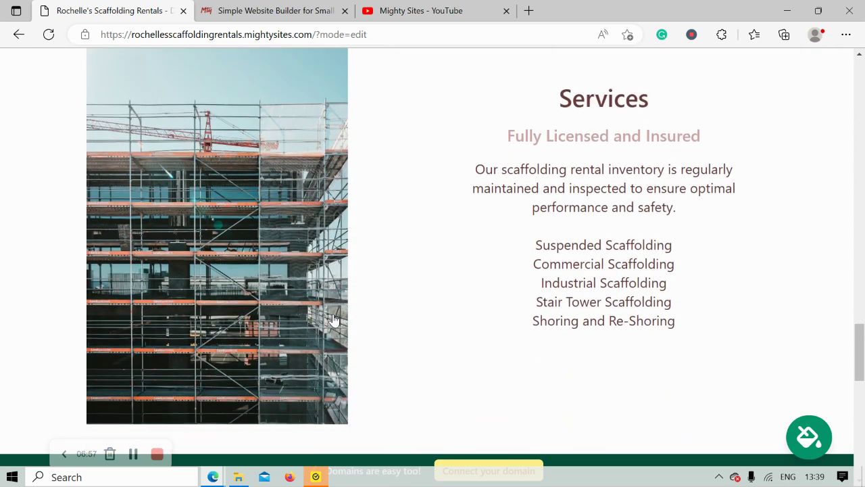
{"action": "scroll", "coordinate": [333, 319], "scroll_direction": "up", "scroll_amount": 1}
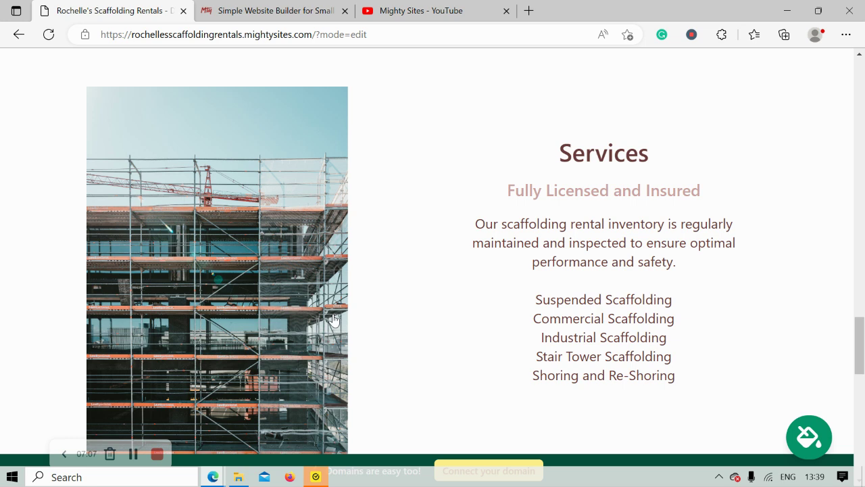
{"action": "left_click_drag", "start_coordinate": [539, 140], "coordinate": [722, 390]}
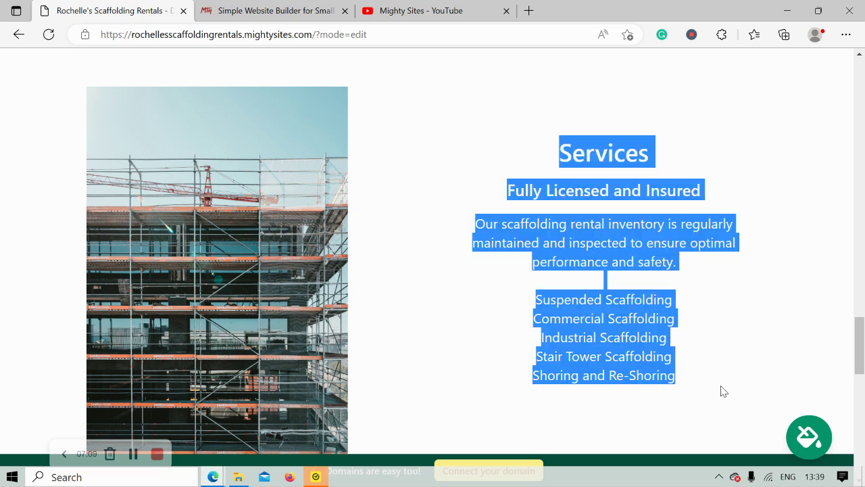
{"action": "left_click", "coordinate": [521, 439]}
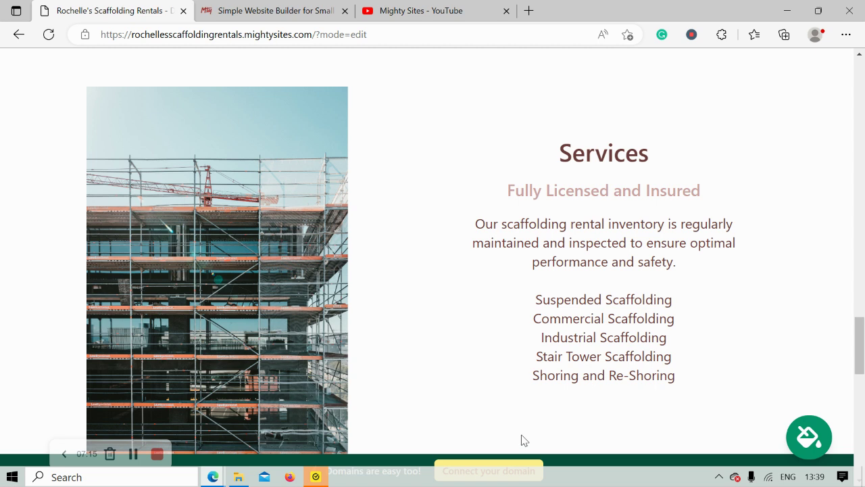
{"action": "scroll", "coordinate": [522, 440], "scroll_direction": "down", "scroll_amount": 5}
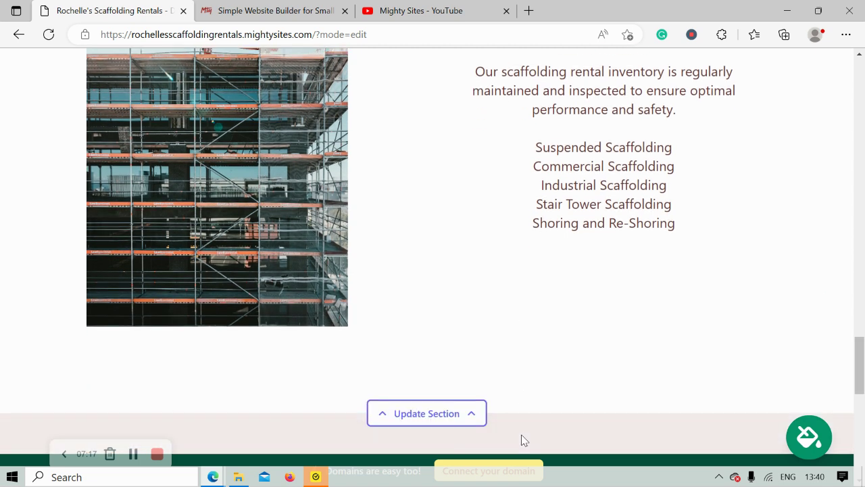
{"action": "scroll", "coordinate": [521, 439], "scroll_direction": "down", "scroll_amount": 3}
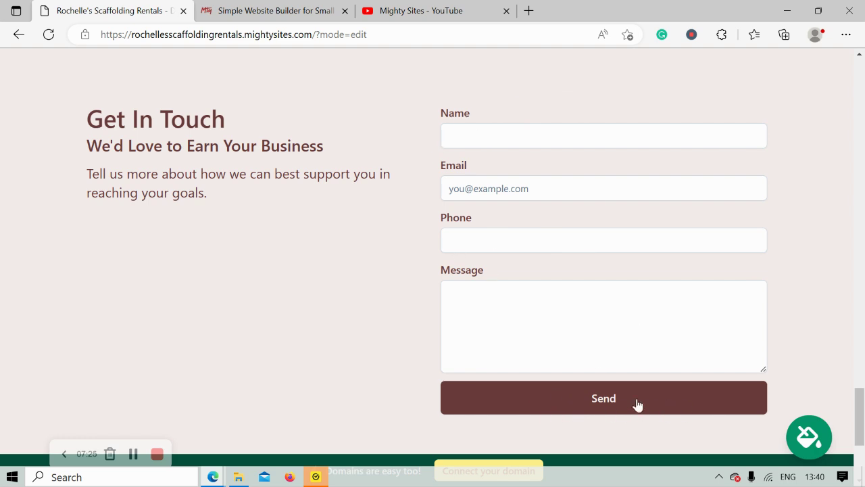
{"action": "scroll", "coordinate": [421, 396], "scroll_direction": "down", "scroll_amount": 1}
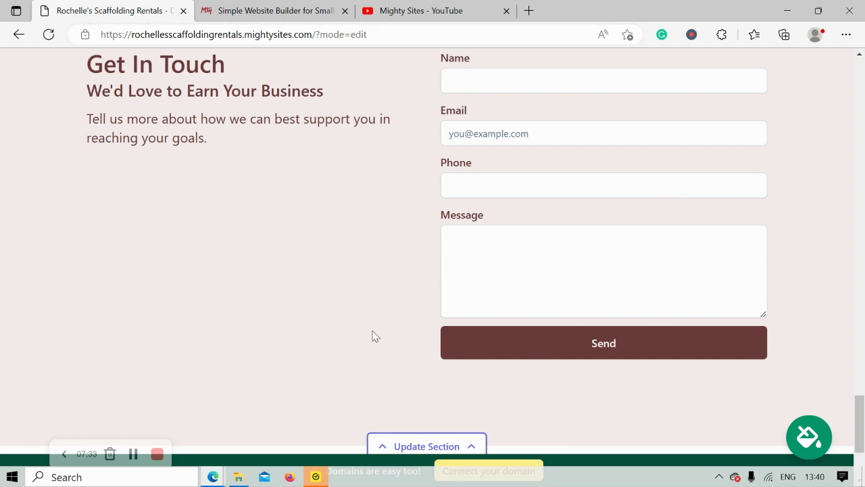
{"action": "scroll", "coordinate": [375, 336], "scroll_direction": "down", "scroll_amount": 1}
{"action": "scroll", "coordinate": [376, 336], "scroll_direction": "up", "scroll_amount": 3}
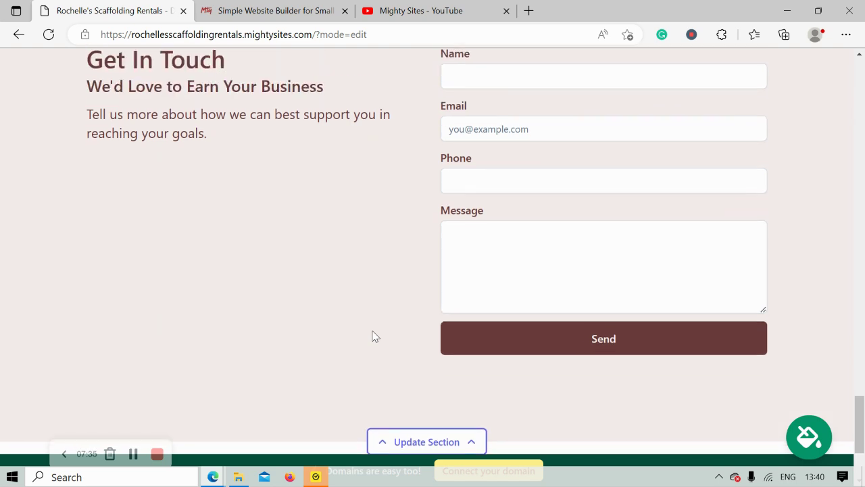
{"action": "scroll", "coordinate": [375, 336], "scroll_direction": "up", "scroll_amount": 5}
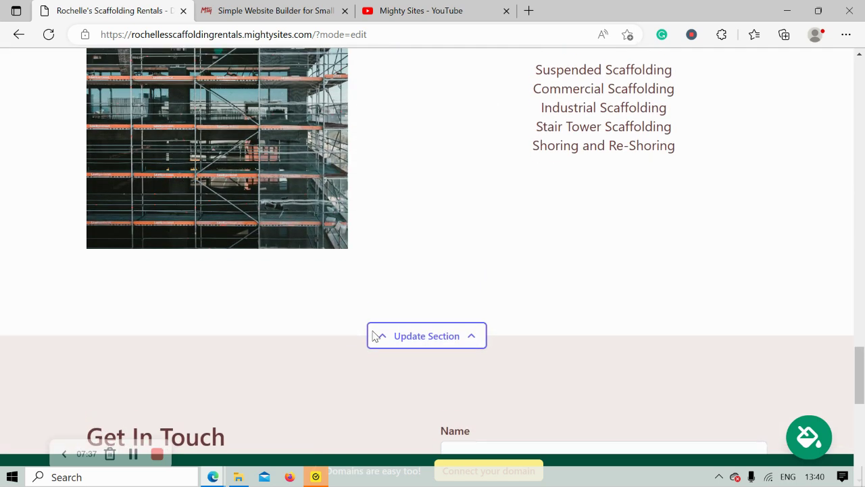
{"action": "scroll", "coordinate": [376, 336], "scroll_direction": "up", "scroll_amount": 3}
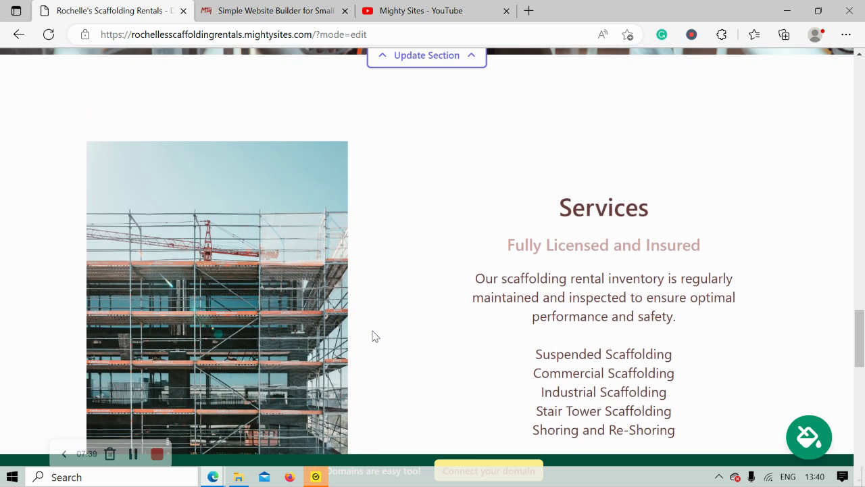
{"action": "scroll", "coordinate": [375, 336], "scroll_direction": "up", "scroll_amount": 5}
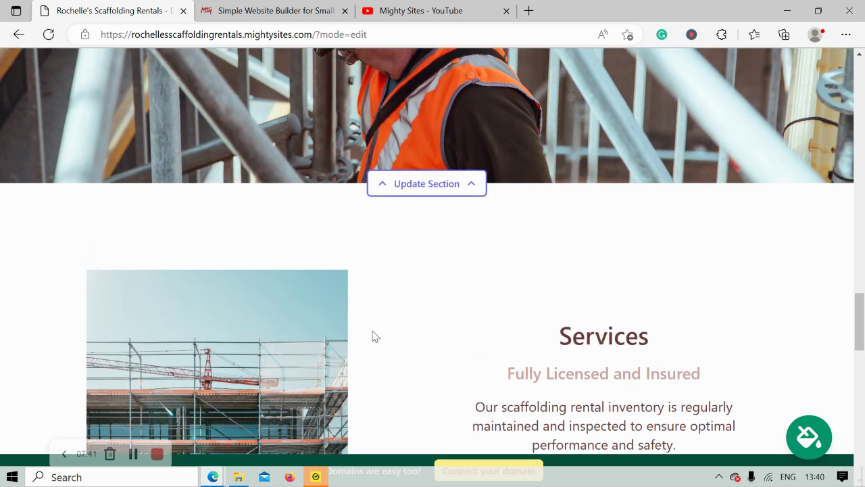
{"action": "scroll", "coordinate": [373, 335], "scroll_direction": "up", "scroll_amount": 8}
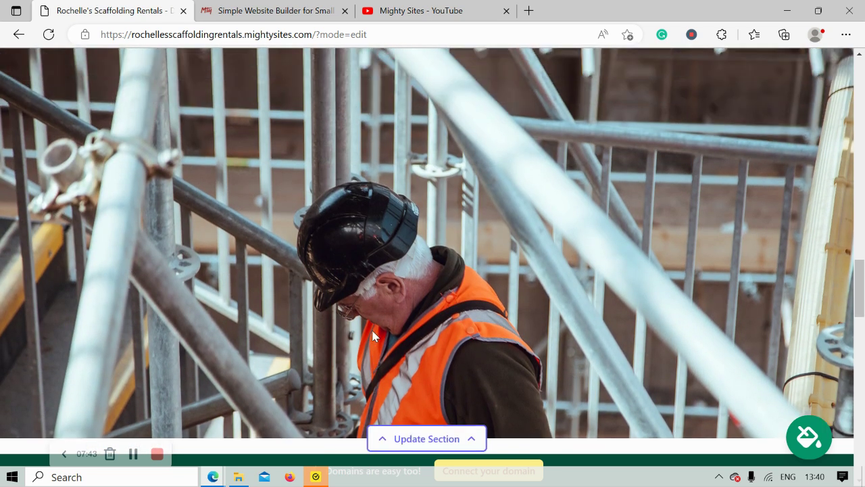
{"action": "scroll", "coordinate": [373, 336], "scroll_direction": "up", "scroll_amount": 4}
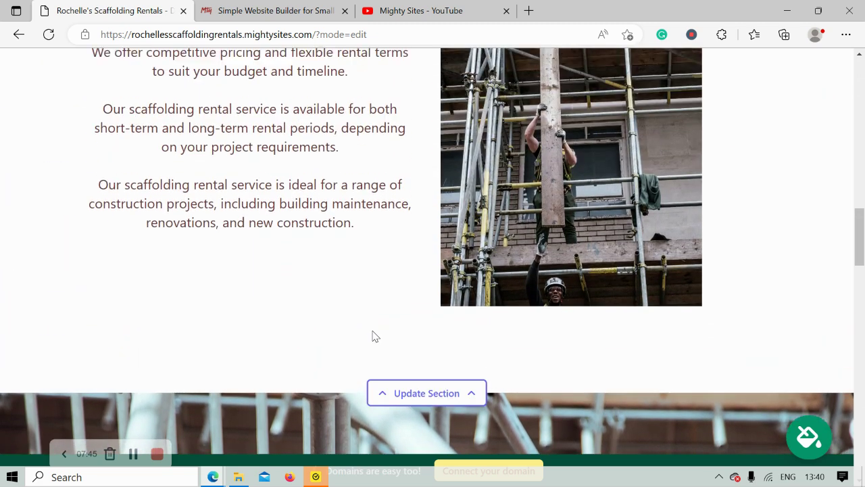
{"action": "scroll", "coordinate": [373, 331], "scroll_direction": "up", "scroll_amount": 1}
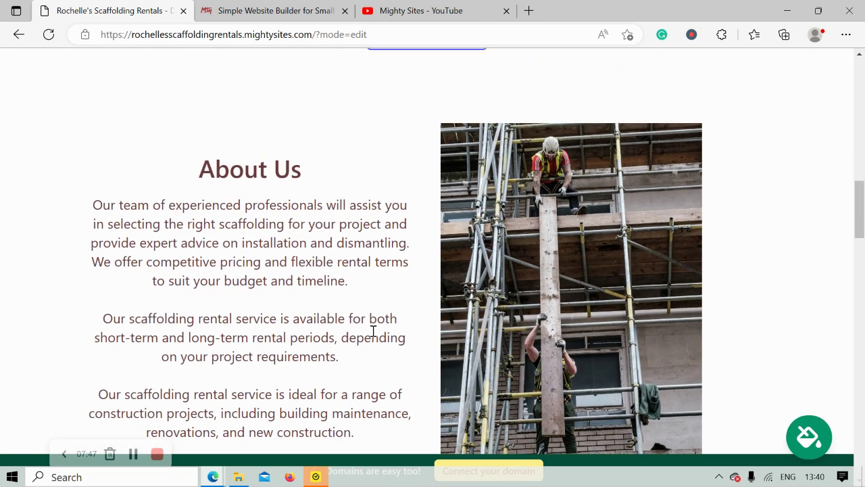
{"action": "scroll", "coordinate": [372, 332], "scroll_direction": "up", "scroll_amount": 3}
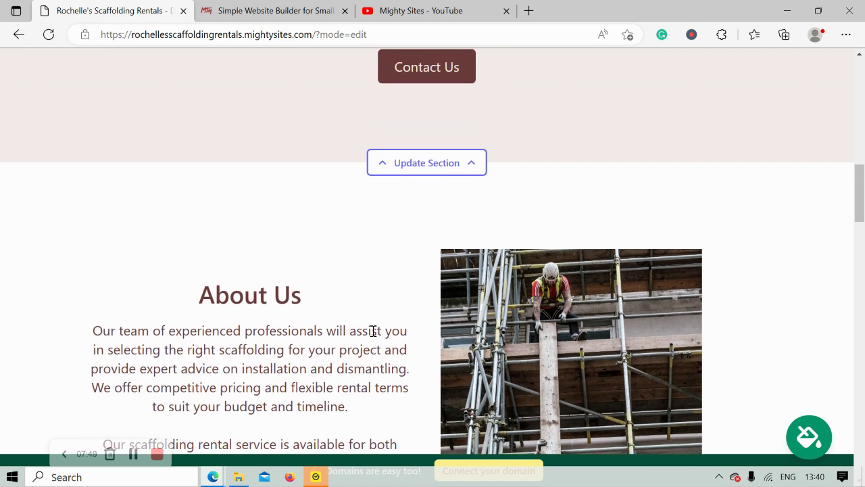
{"action": "scroll", "coordinate": [373, 336], "scroll_direction": "up", "scroll_amount": 1}
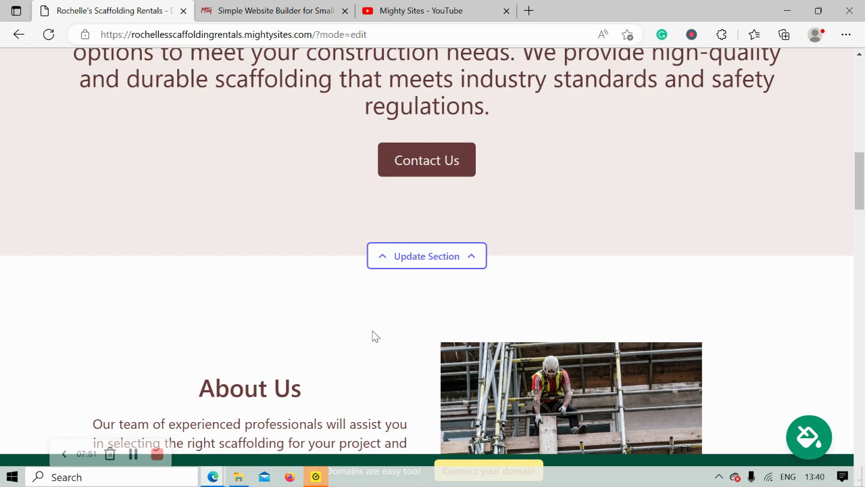
{"action": "scroll", "coordinate": [376, 336], "scroll_direction": "up", "scroll_amount": 1}
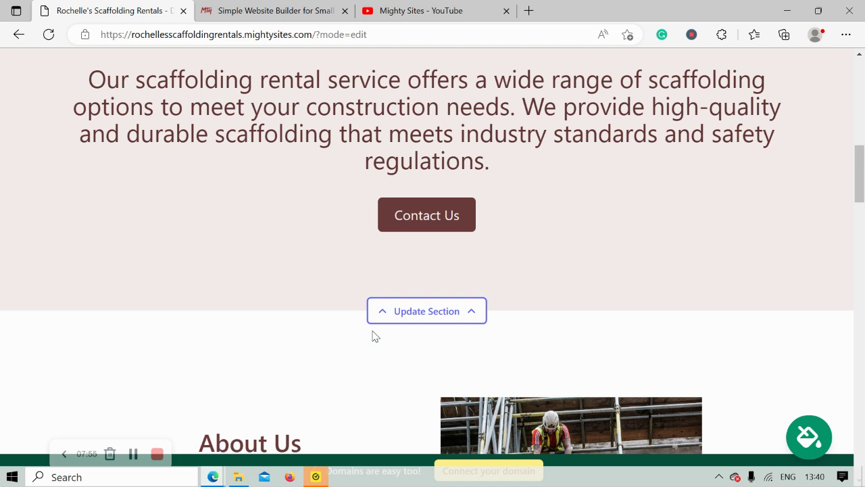
{"action": "scroll", "coordinate": [375, 336], "scroll_direction": "up", "scroll_amount": 1}
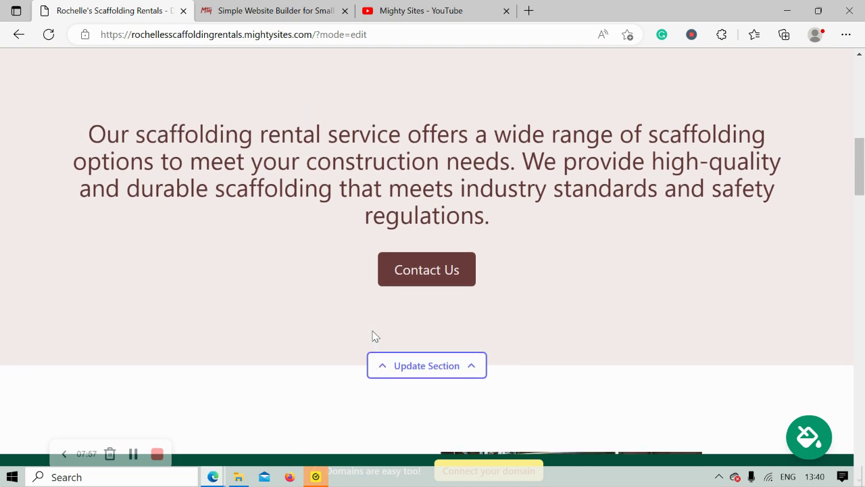
{"action": "scroll", "coordinate": [375, 336], "scroll_direction": "up", "scroll_amount": 3}
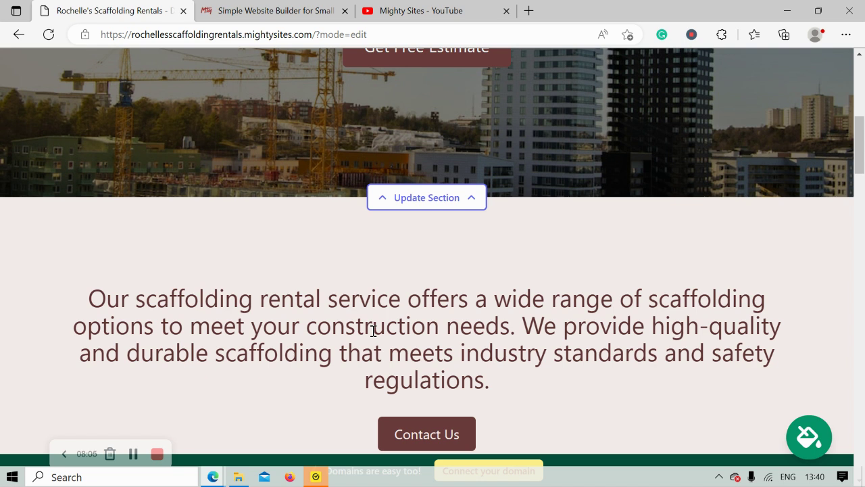
{"action": "scroll", "coordinate": [373, 331], "scroll_direction": "up", "scroll_amount": 5}
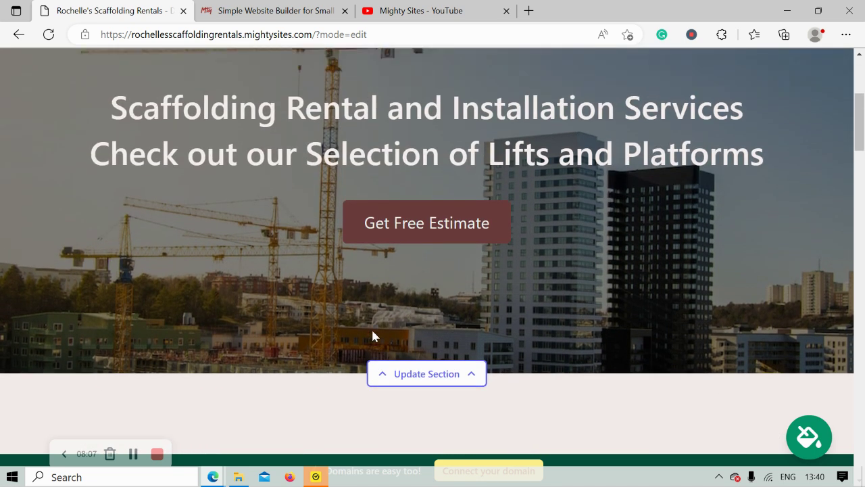
{"action": "scroll", "coordinate": [371, 336], "scroll_direction": "up", "scroll_amount": 3}
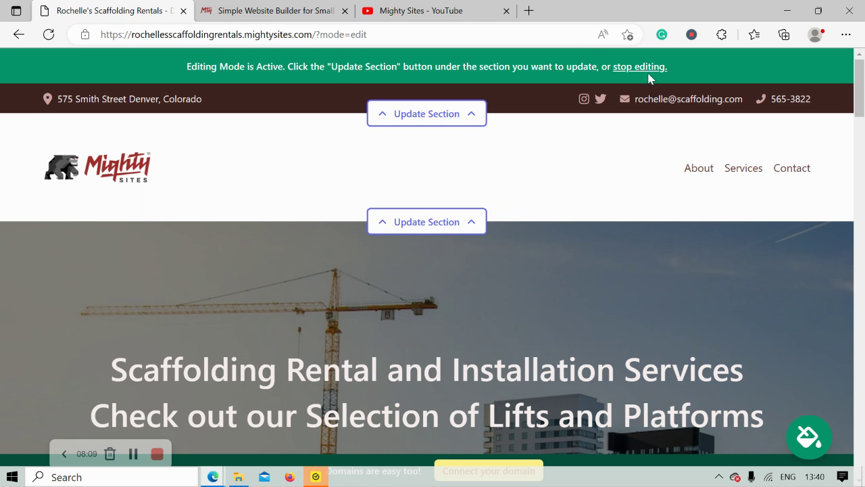
{"action": "left_click", "coordinate": [644, 73]}
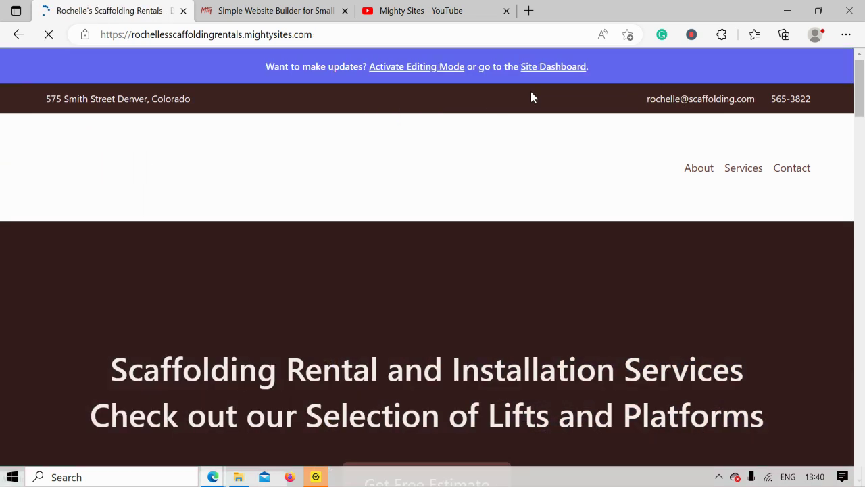
Step: Go from the site dashboard to its Connect a Domain page, then show the Mighty Sites homepage
{"action": "left_click", "coordinate": [568, 68]}
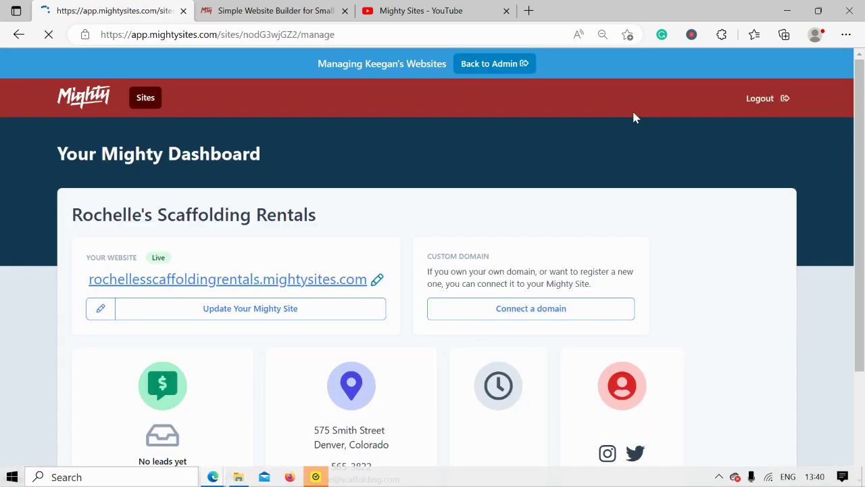
{"action": "scroll", "coordinate": [633, 112], "scroll_direction": "down", "scroll_amount": 1}
{"action": "scroll", "coordinate": [633, 117], "scroll_direction": "down", "scroll_amount": 1}
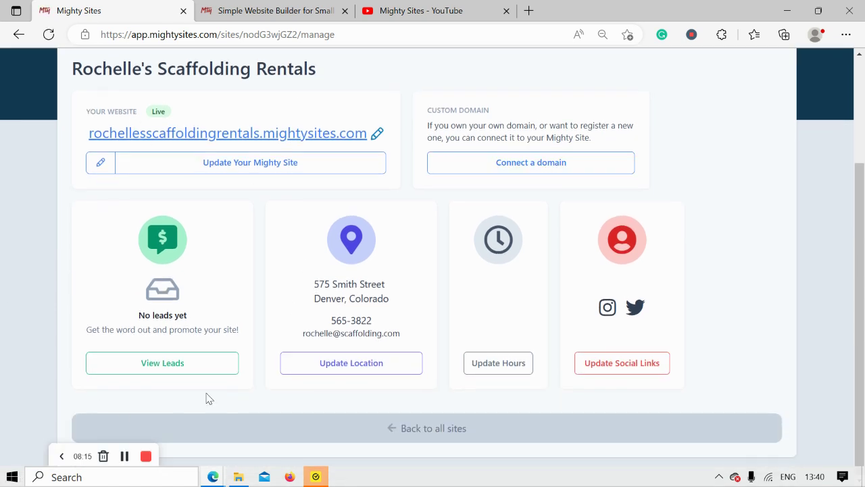
{"action": "scroll", "coordinate": [265, 339], "scroll_direction": "up", "scroll_amount": 1}
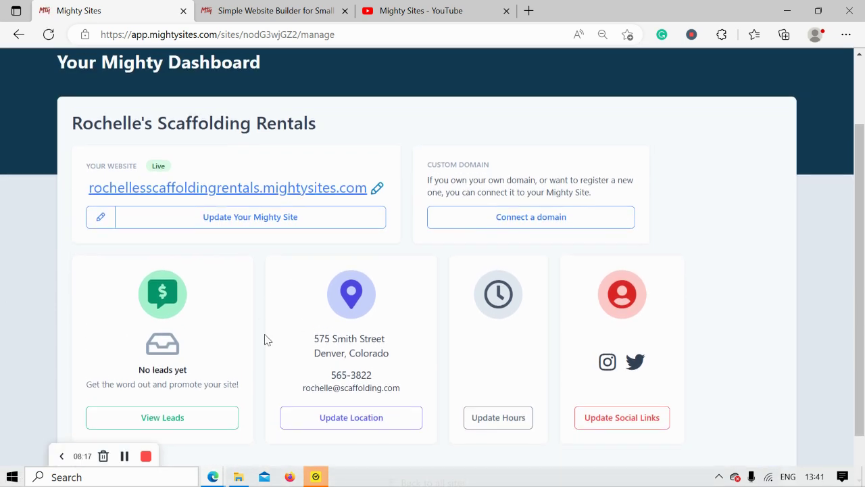
{"action": "scroll", "coordinate": [265, 339], "scroll_direction": "up", "scroll_amount": 1}
{"action": "left_click", "coordinate": [534, 283]}
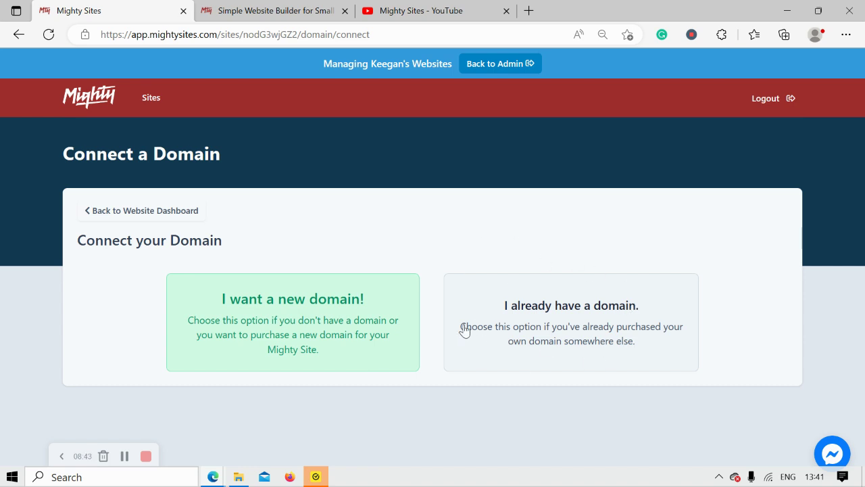
{"action": "left_click", "coordinate": [249, 5]}
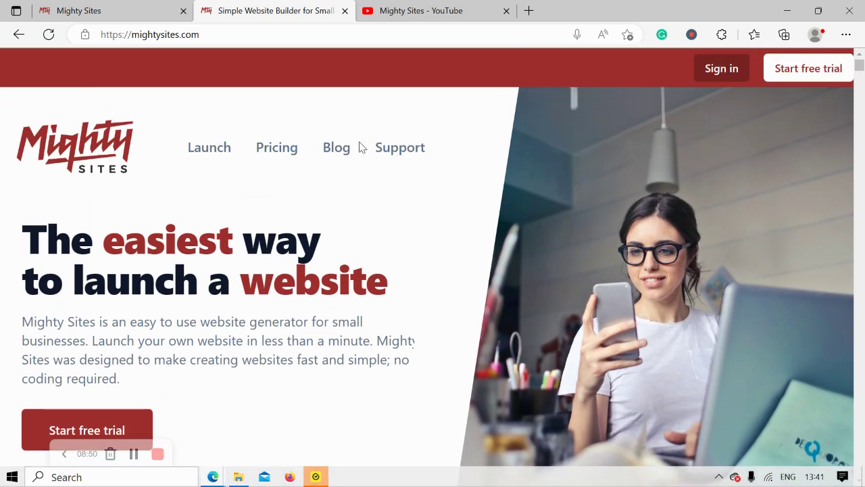
Step: Look through the Small Business Marketing Blog articles, then return to the Connect a Domain page
{"action": "left_click", "coordinate": [336, 156]}
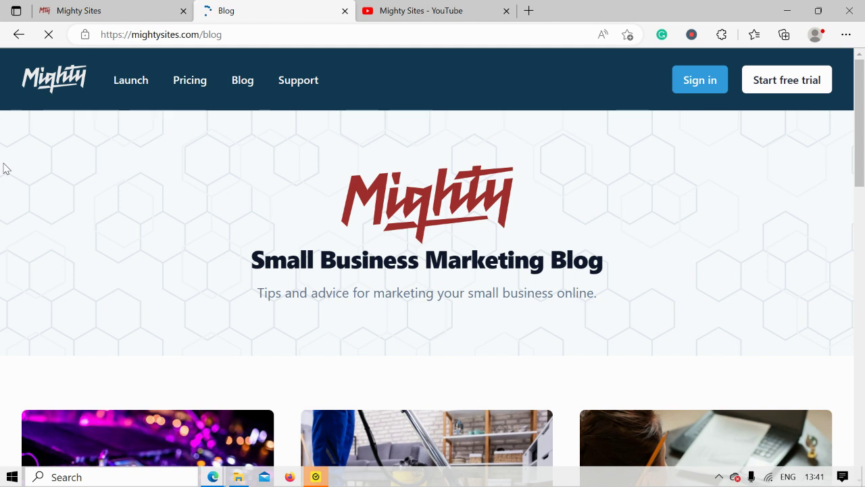
{"action": "scroll", "coordinate": [4, 168], "scroll_direction": "down", "scroll_amount": 1}
{"action": "left_click_drag", "start_coordinate": [223, 234], "coordinate": [637, 236]}
{"action": "left_click", "coordinate": [261, 257]}
{"action": "scroll", "coordinate": [261, 257], "scroll_direction": "down", "scroll_amount": 2}
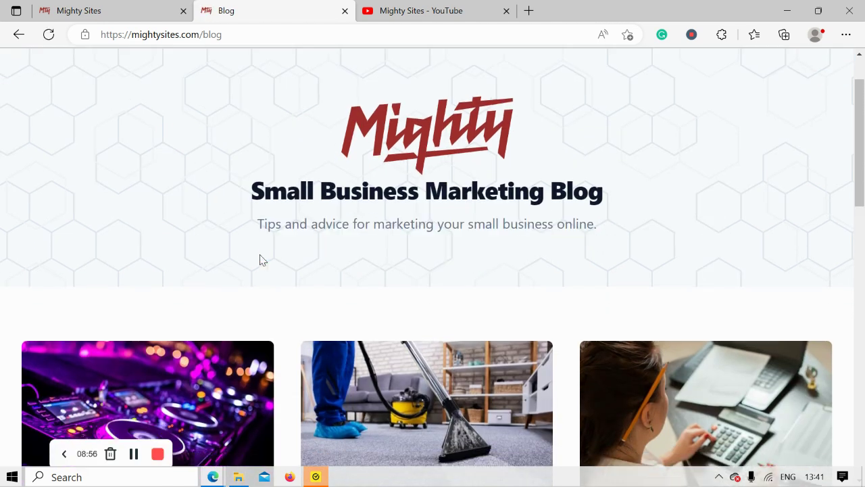
{"action": "scroll", "coordinate": [261, 260], "scroll_direction": "down", "scroll_amount": 4}
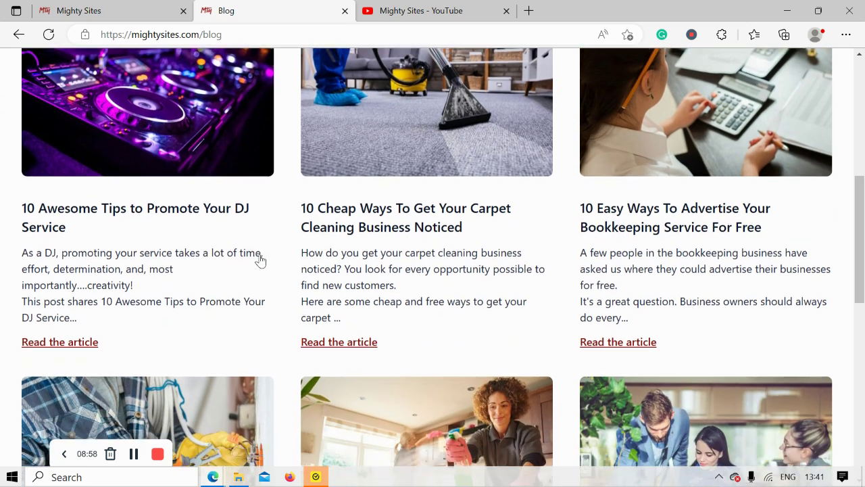
{"action": "scroll", "coordinate": [261, 260], "scroll_direction": "down", "scroll_amount": 5}
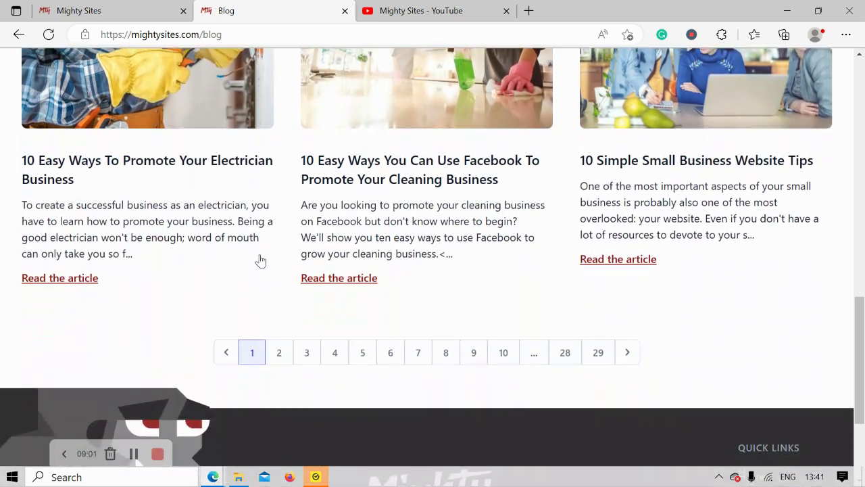
{"action": "left_click", "coordinate": [122, 8]}
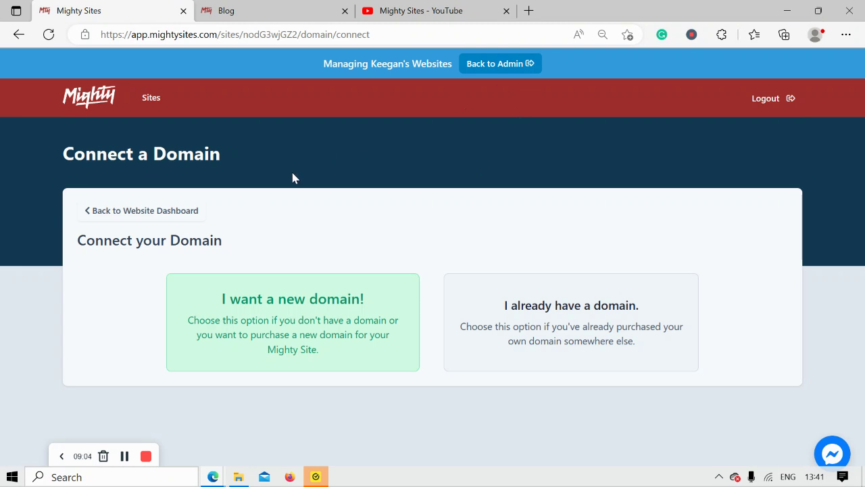
Step: Open the live scaffolding rental site from the website dashboard, review it, then show the YouTube channel
{"action": "left_click", "coordinate": [121, 210]}
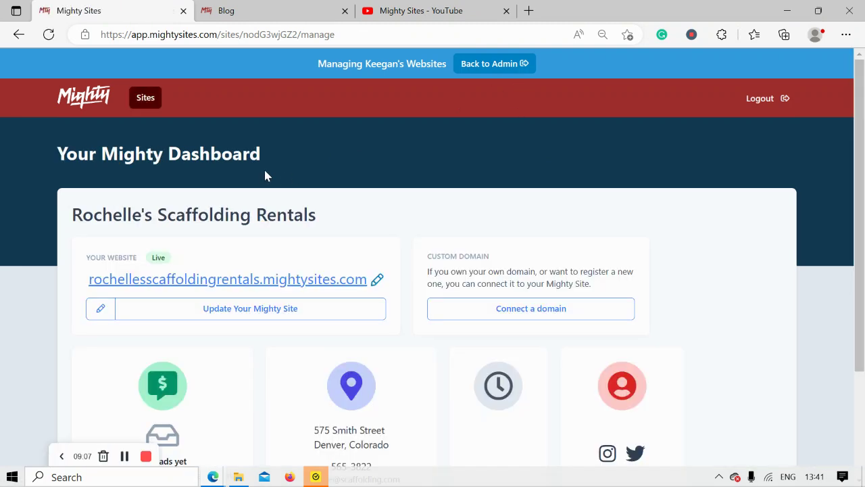
{"action": "left_click", "coordinate": [278, 278]}
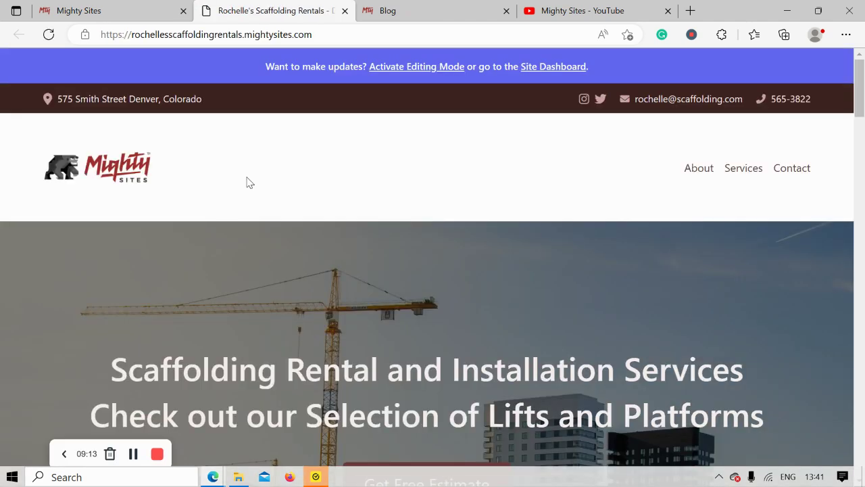
{"action": "scroll", "coordinate": [247, 182], "scroll_direction": "down", "scroll_amount": 3}
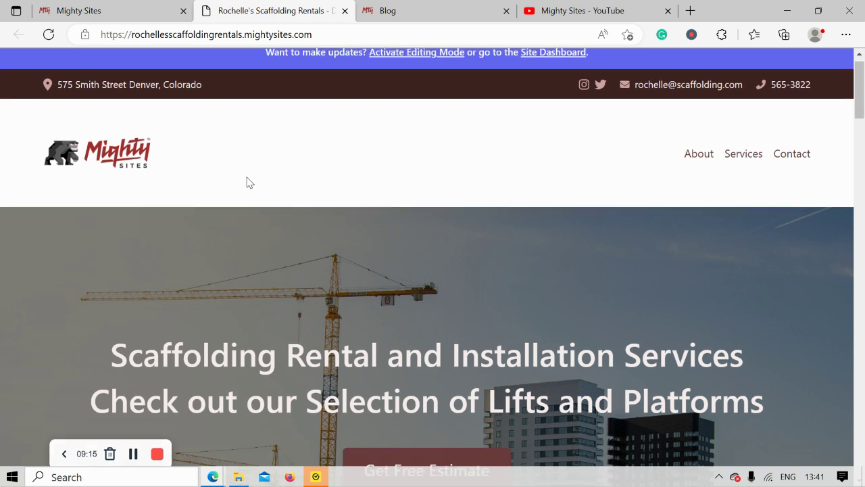
{"action": "scroll", "coordinate": [247, 177], "scroll_direction": "down", "scroll_amount": 5}
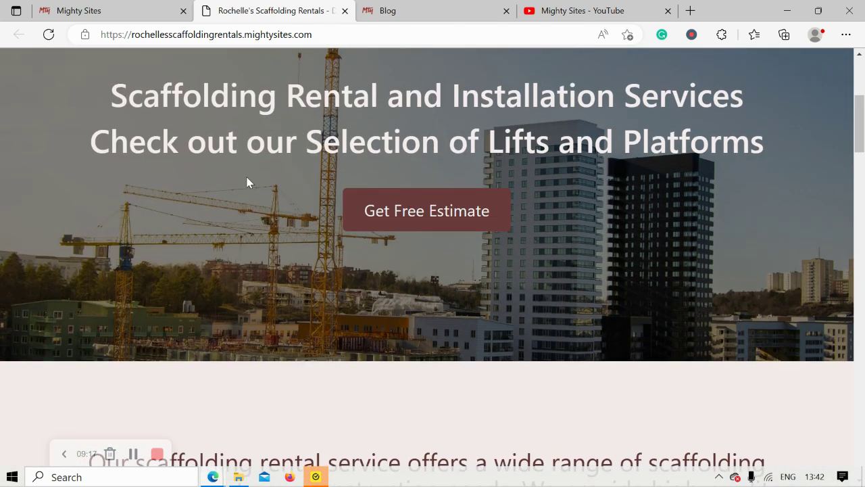
{"action": "scroll", "coordinate": [248, 177], "scroll_direction": "down", "scroll_amount": 4}
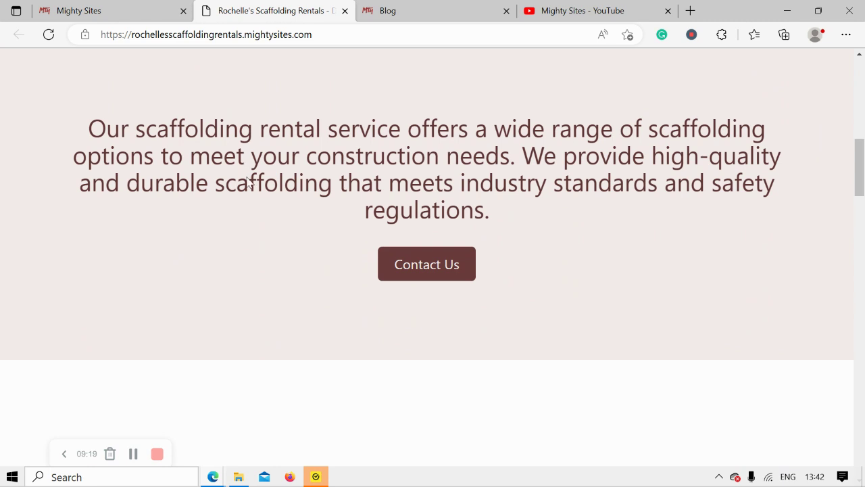
{"action": "scroll", "coordinate": [250, 182], "scroll_direction": "down", "scroll_amount": 5}
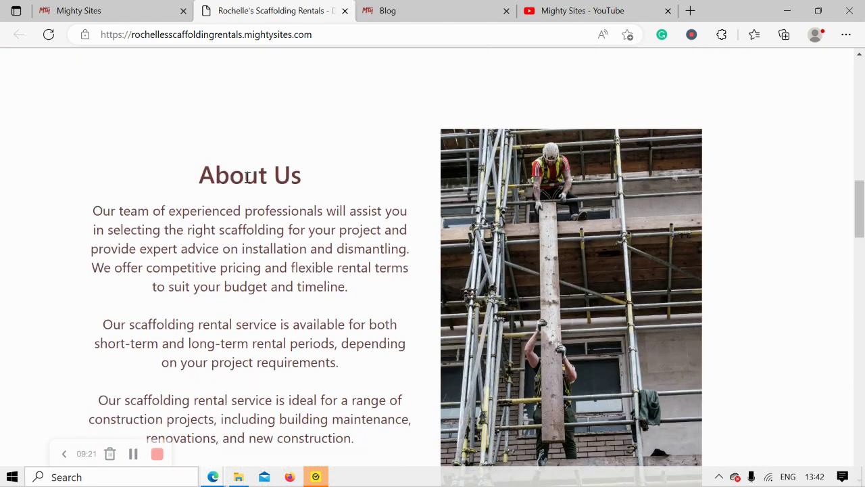
{"action": "scroll", "coordinate": [247, 177], "scroll_direction": "down", "scroll_amount": 3}
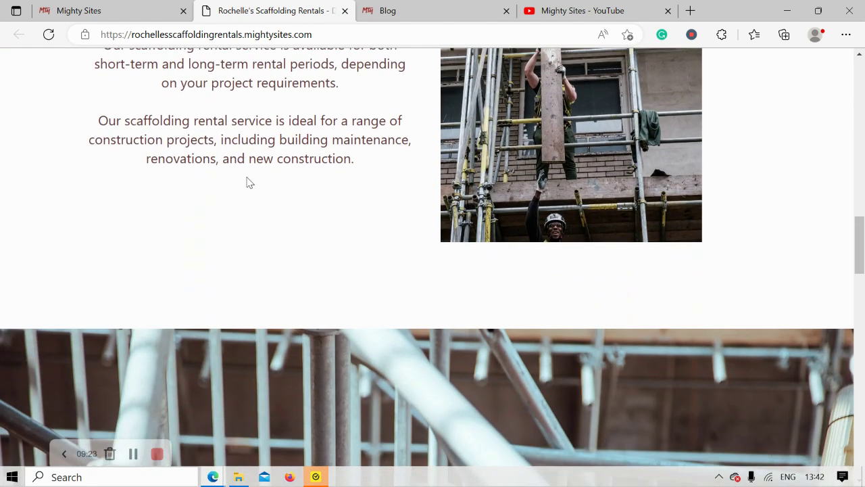
{"action": "scroll", "coordinate": [246, 181], "scroll_direction": "down", "scroll_amount": 4}
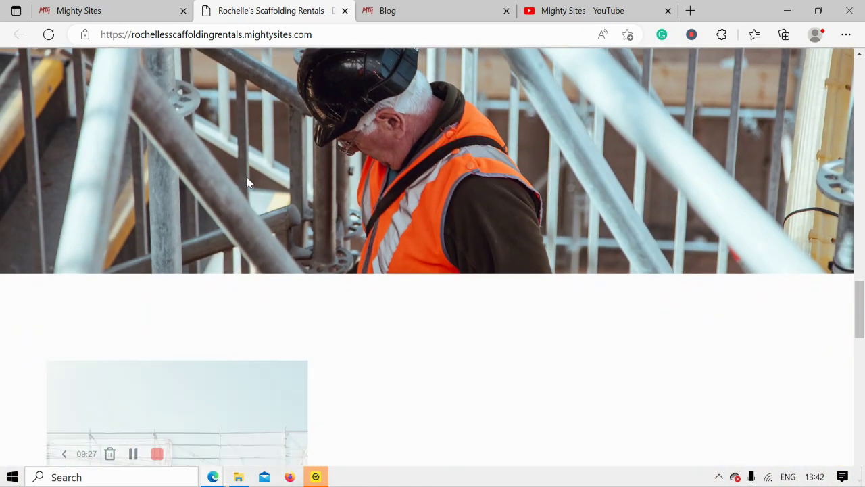
{"action": "scroll", "coordinate": [248, 182], "scroll_direction": "down", "scroll_amount": 3}
{"action": "scroll", "coordinate": [247, 183], "scroll_direction": "down", "scroll_amount": 4}
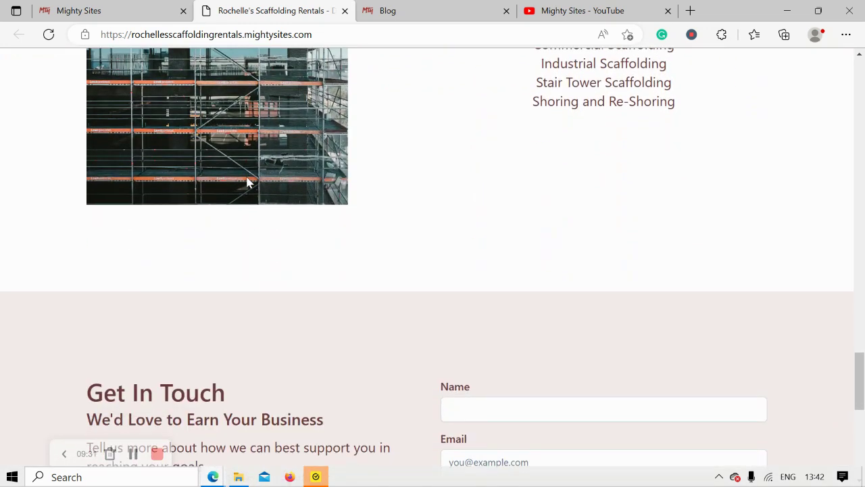
{"action": "left_click", "coordinate": [595, 8]}
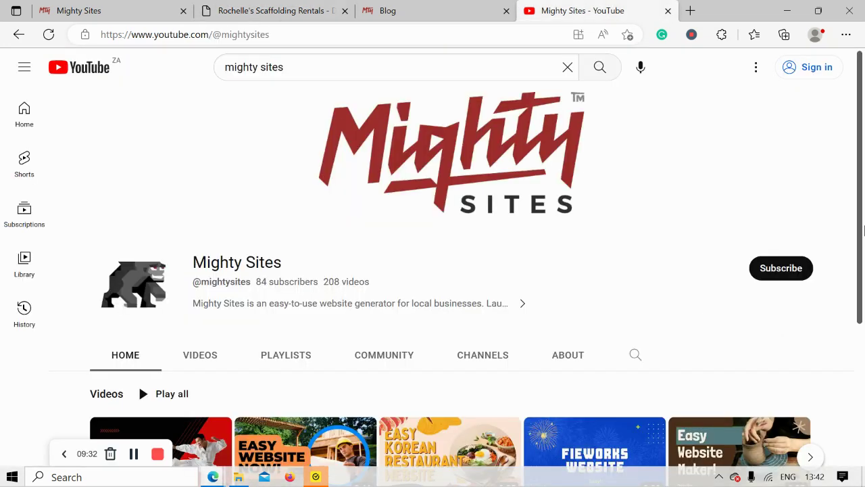